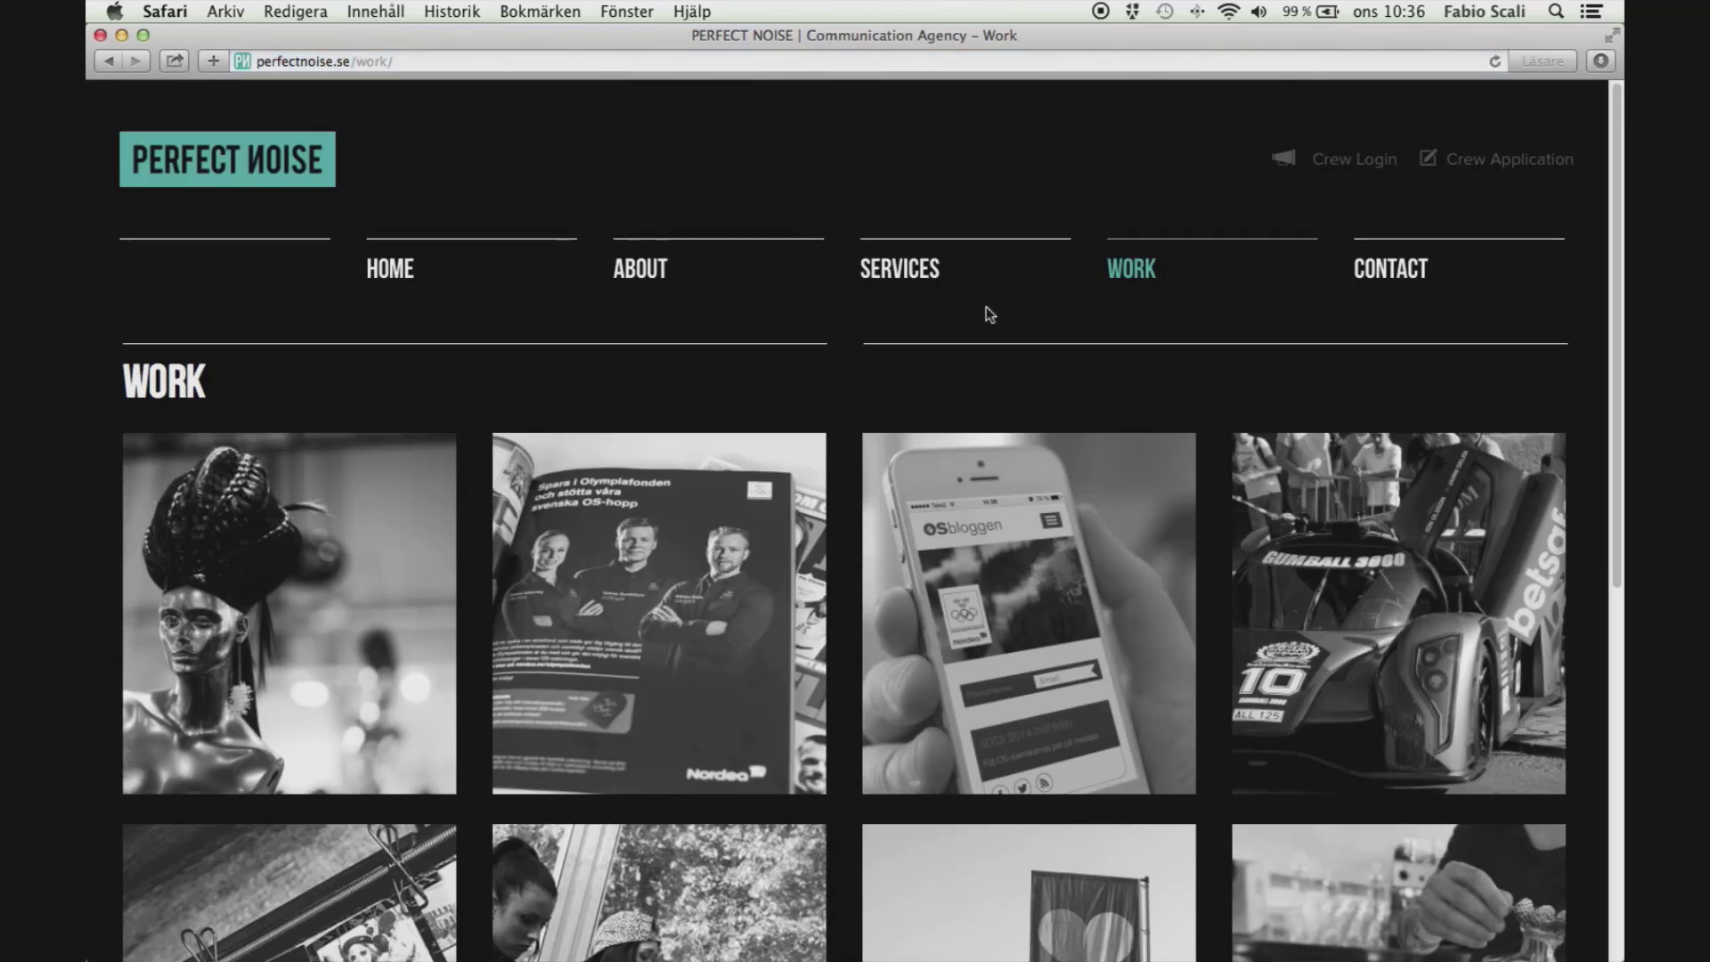
Step: Detach the Swatches panel into its own floating window and enlarge it
{"action": "scroll", "coordinate": [985, 307], "scroll_direction": "down", "scroll_amount": 6}
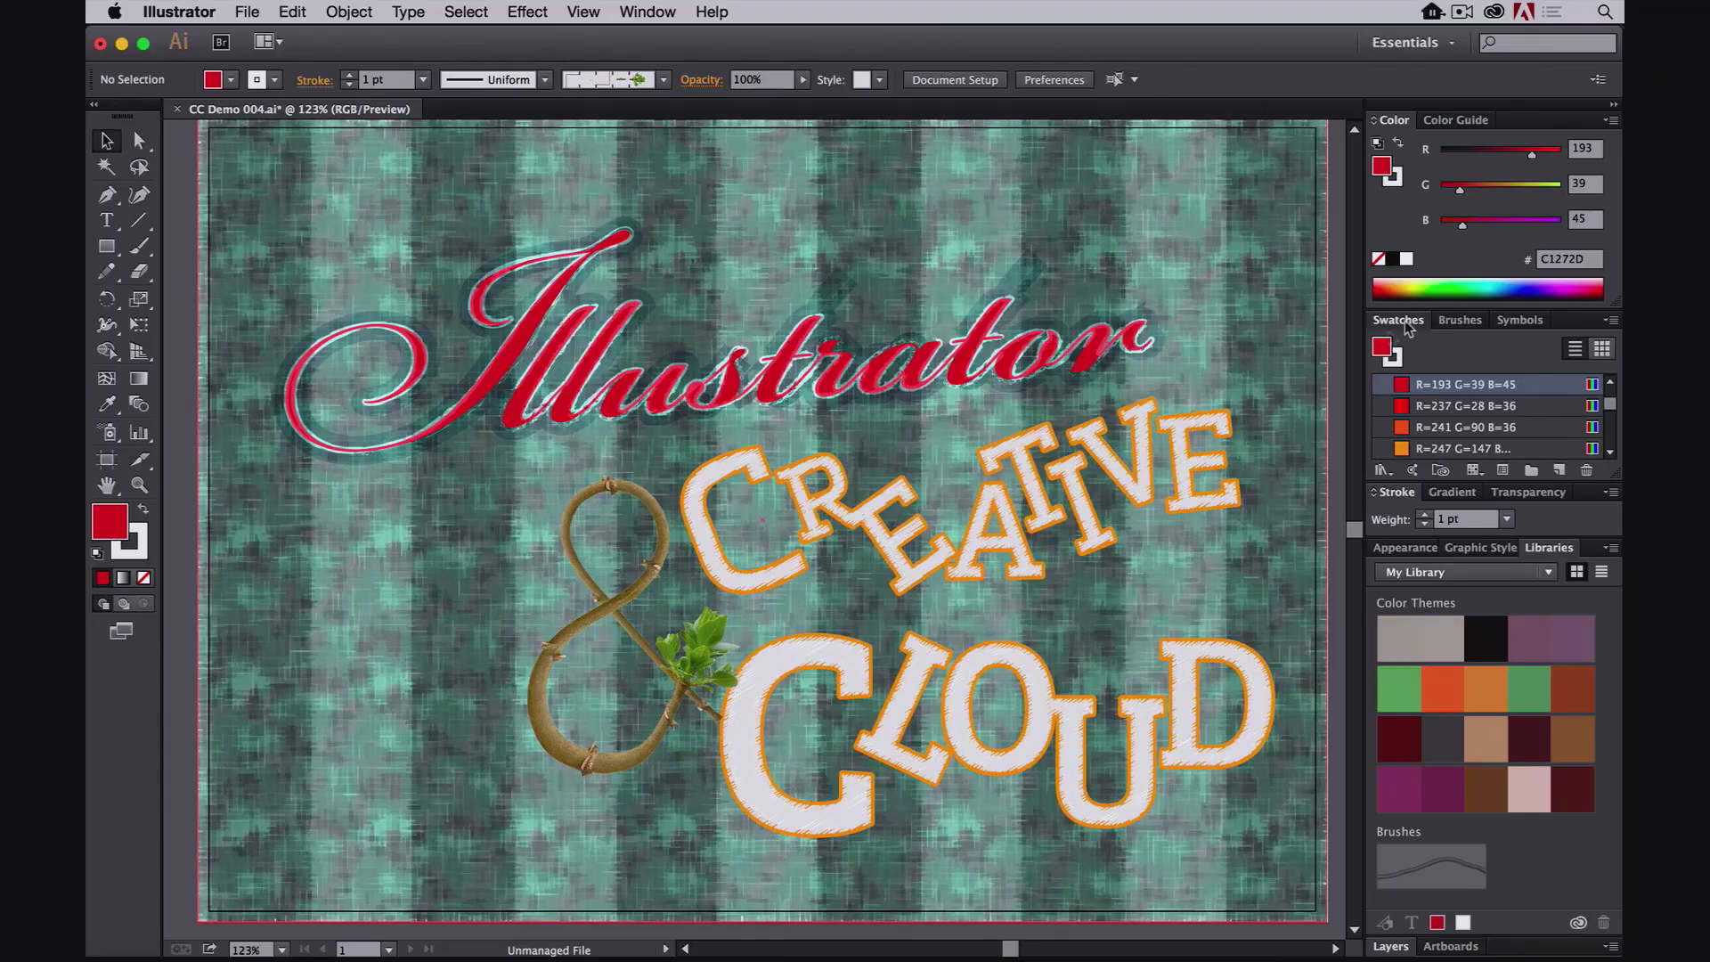
{"action": "left_click_drag", "start_coordinate": [1398, 320], "coordinate": [1112, 153]}
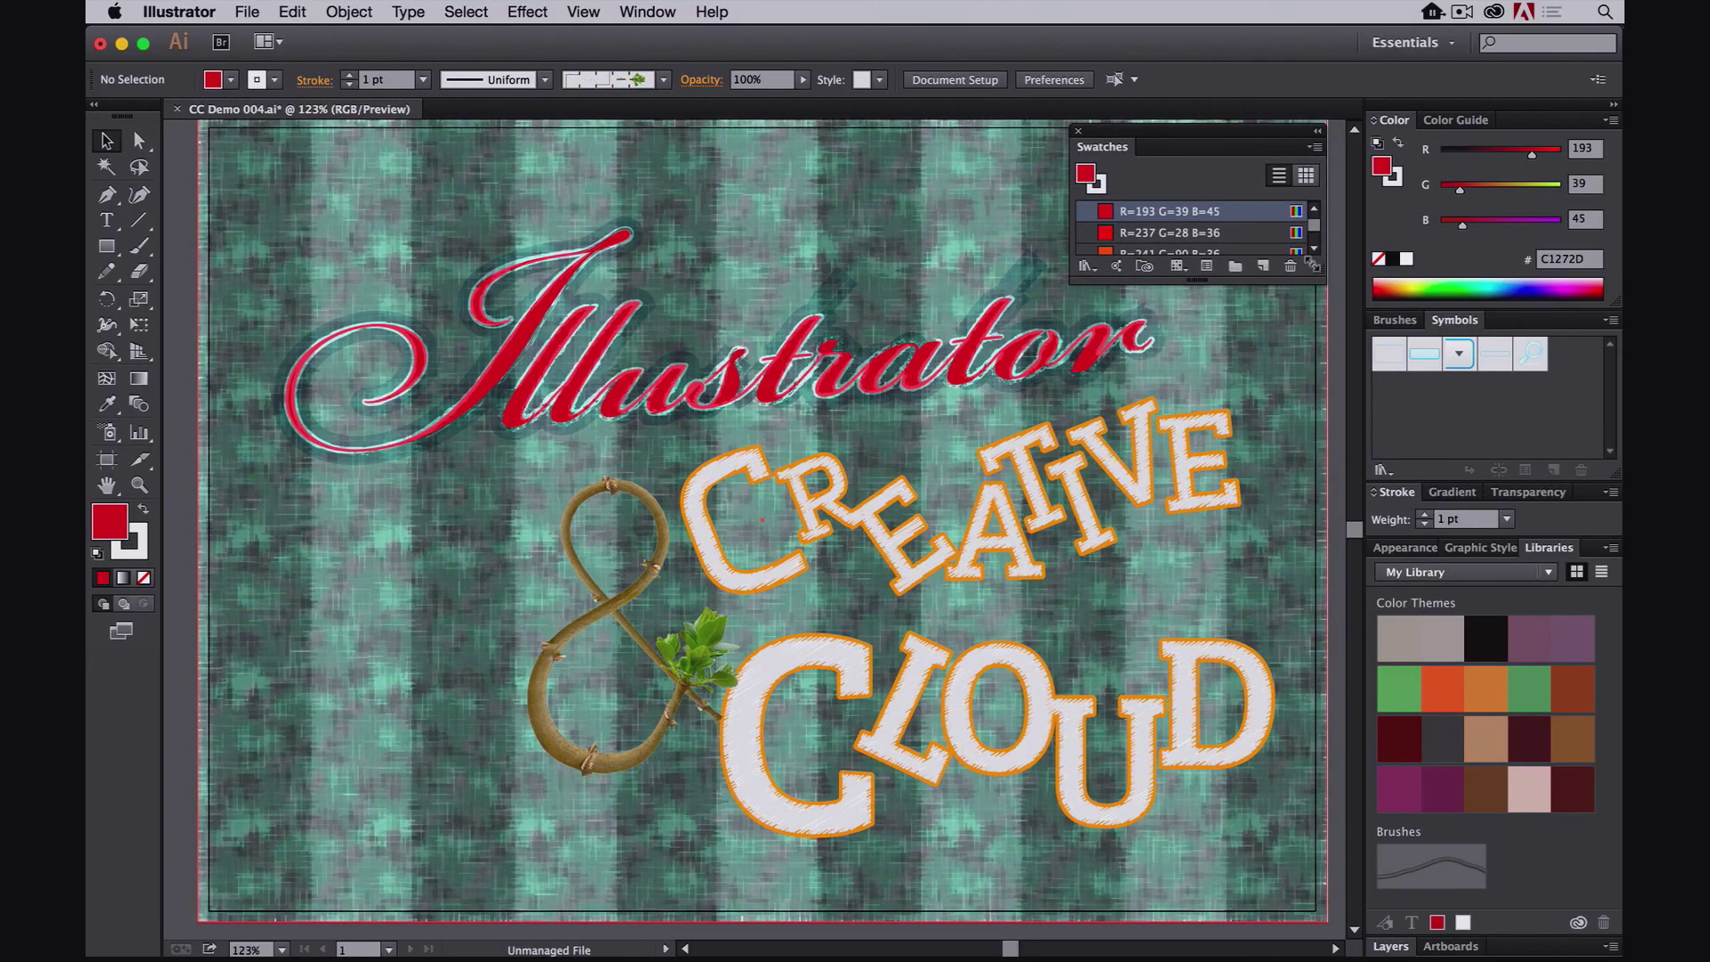
{"action": "left_click_drag", "start_coordinate": [1311, 265], "coordinate": [1267, 756]}
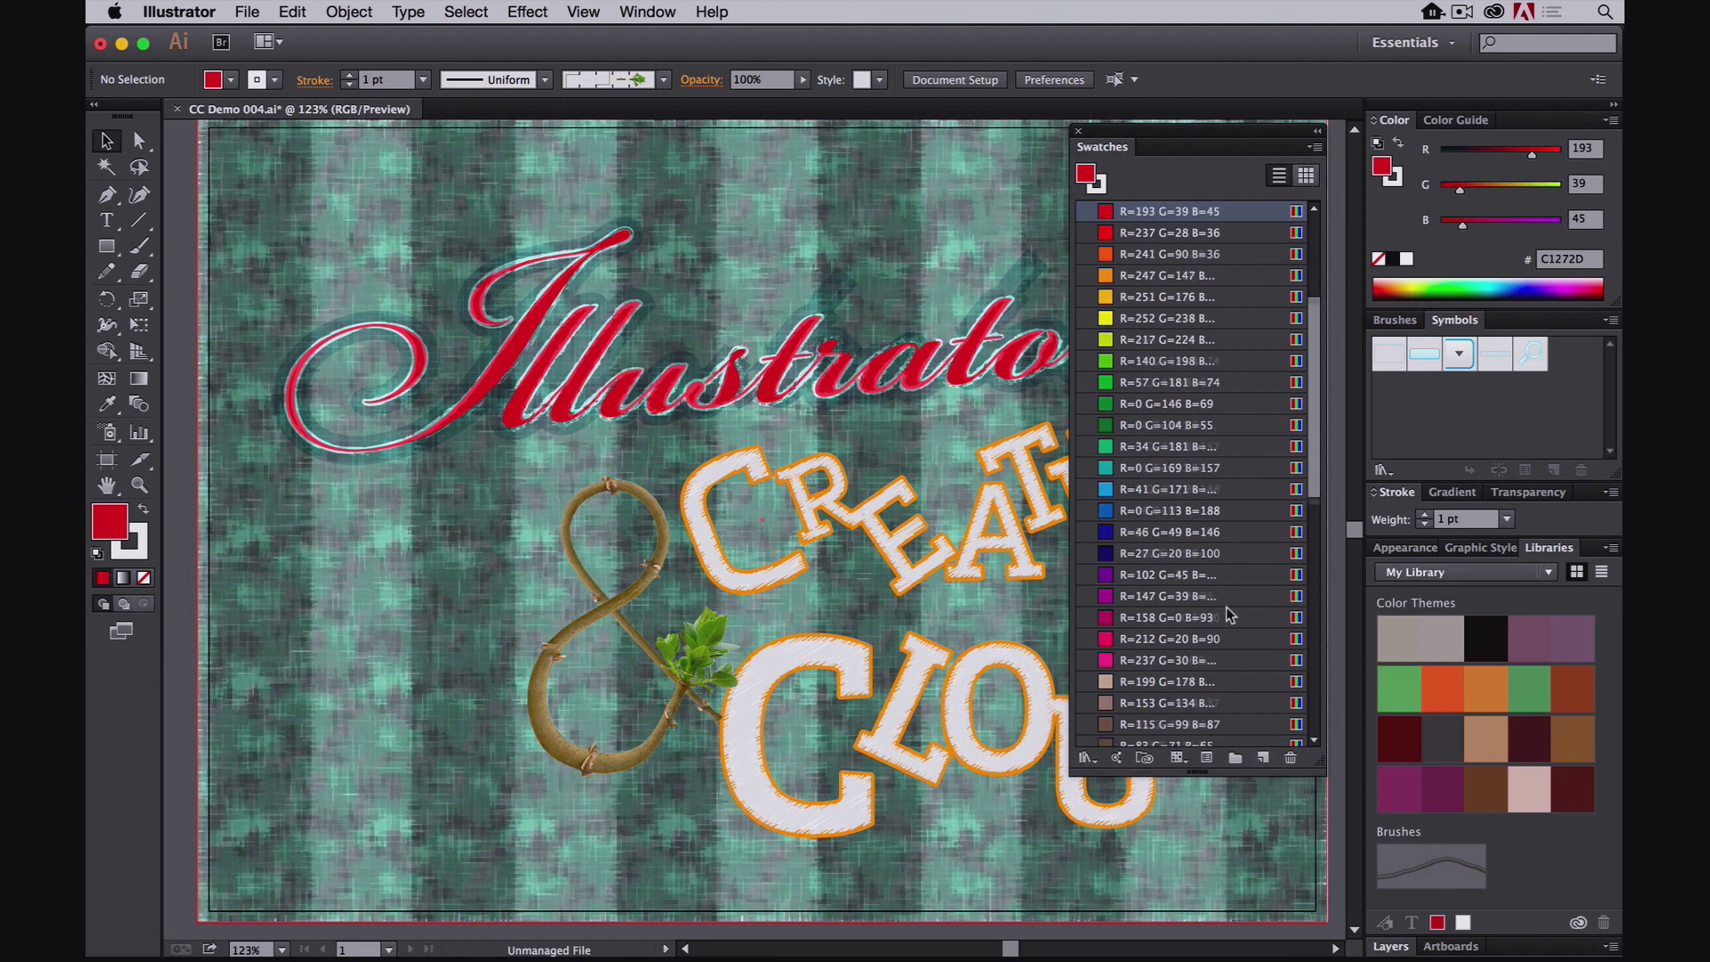
{"action": "scroll", "coordinate": [1230, 614], "scroll_direction": "down", "scroll_amount": 10}
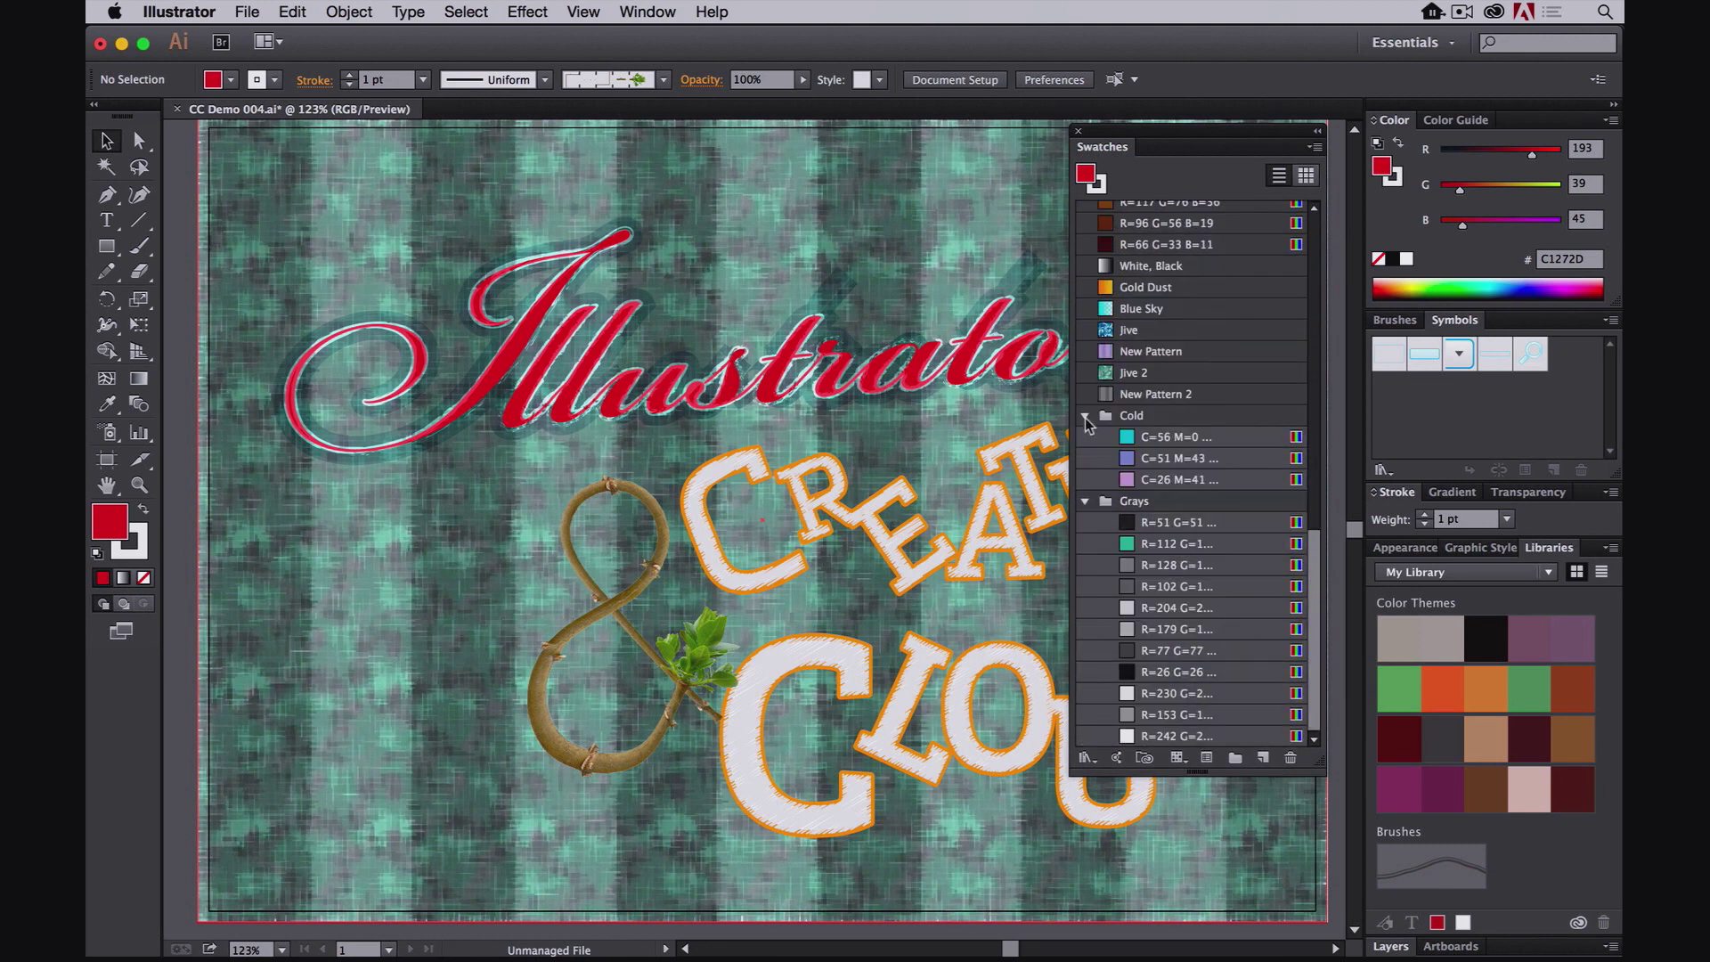
Step: Collapse the Cold and Grays swatch groups and select the Illustrator and CLOUD lettering
{"action": "left_click", "coordinate": [1086, 416]}
{"action": "left_click", "coordinate": [1084, 502]}
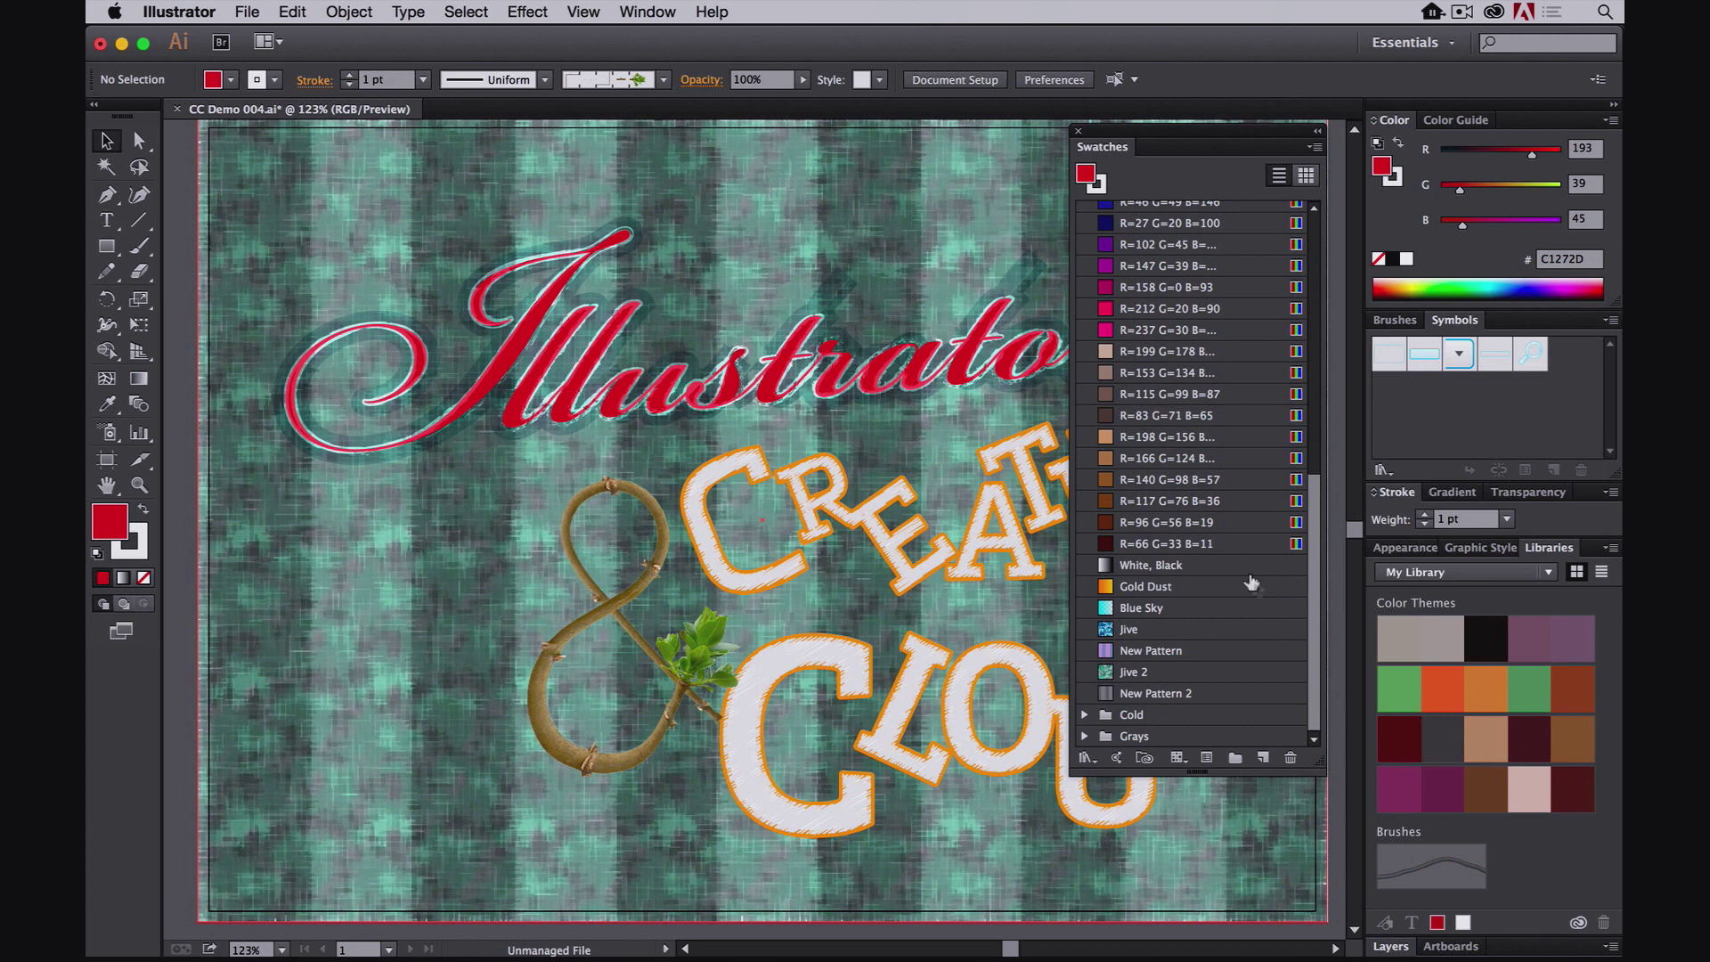
{"action": "left_click", "coordinate": [524, 393]}
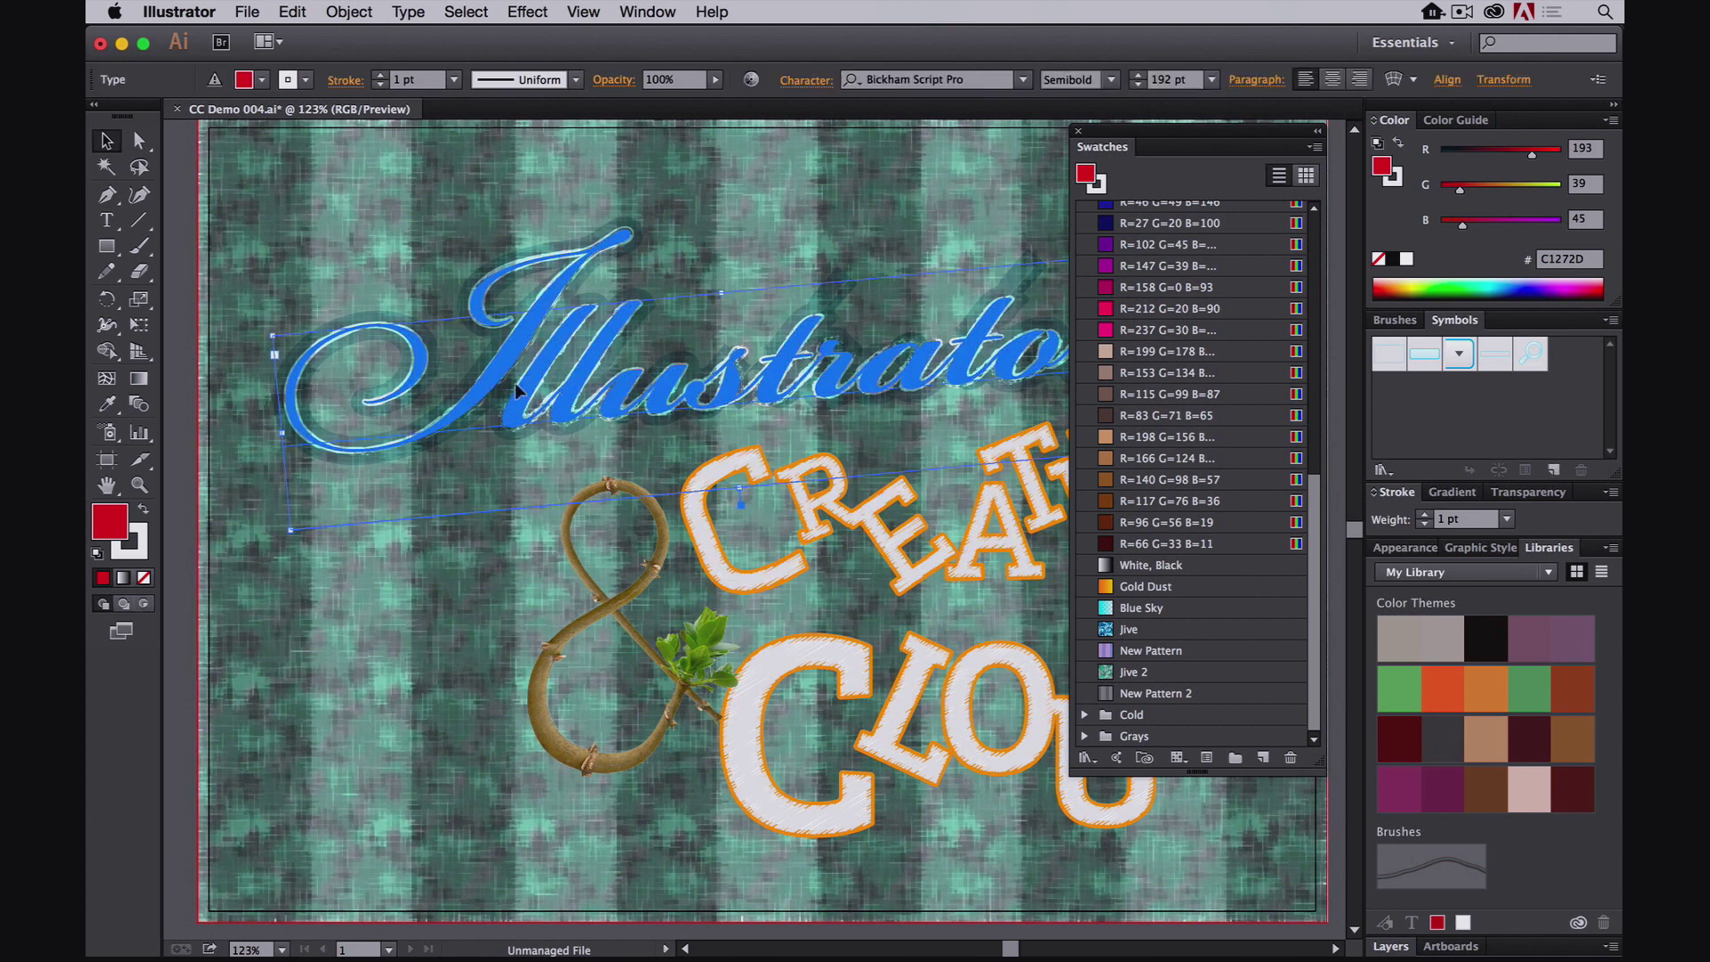
{"action": "left_click", "coordinate": [934, 751], "text": "shift"}
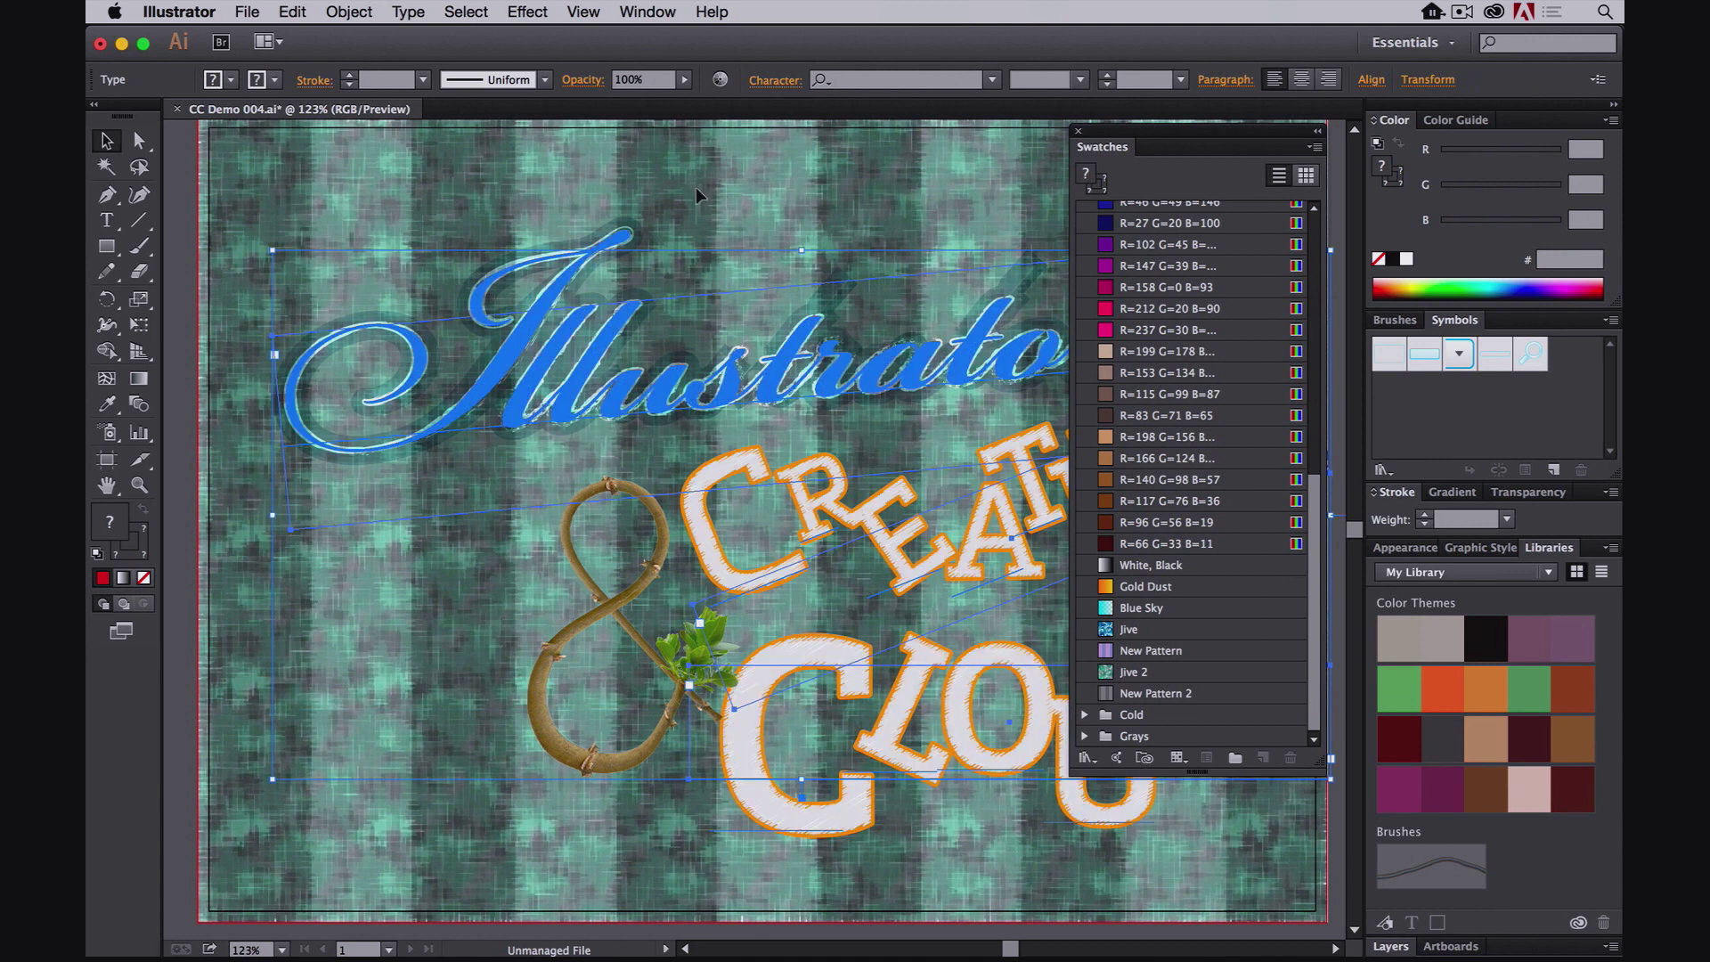
Step: In Recolor Artwork, randomize the colour order twice, then show the Edit colour wheel
{"action": "left_click", "coordinate": [719, 81]}
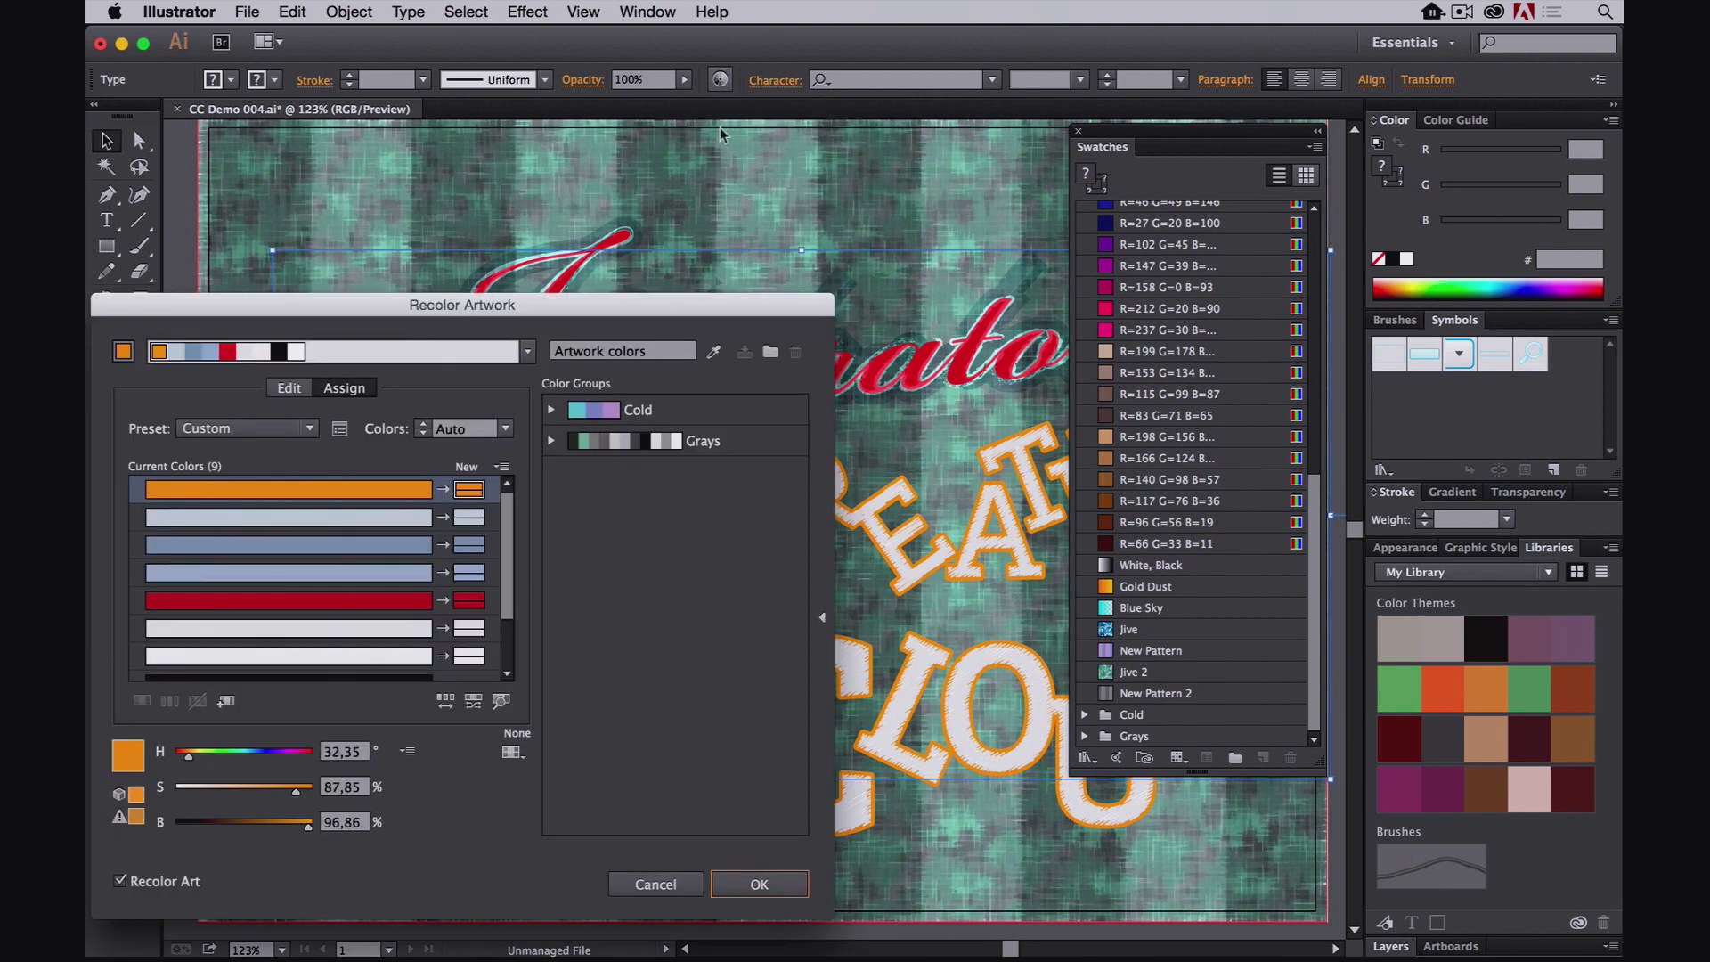
{"action": "left_click_drag", "start_coordinate": [494, 318], "coordinate": [538, 196]}
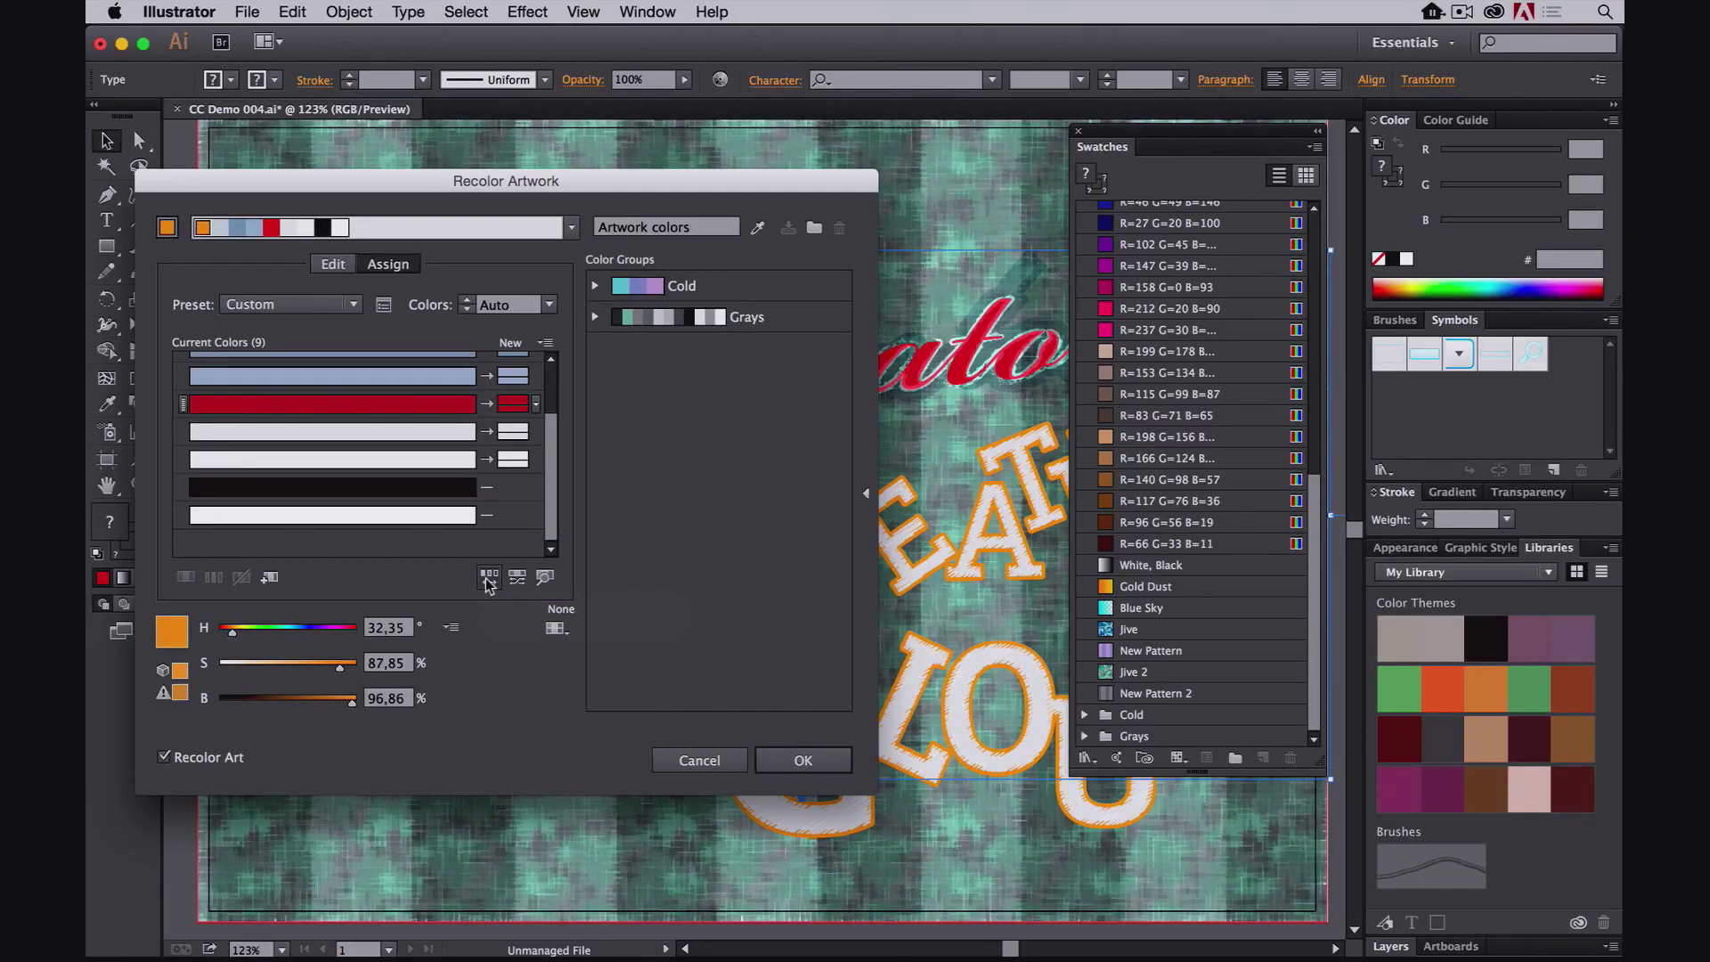
{"action": "left_click", "coordinate": [488, 578]}
{"action": "left_click", "coordinate": [488, 579]}
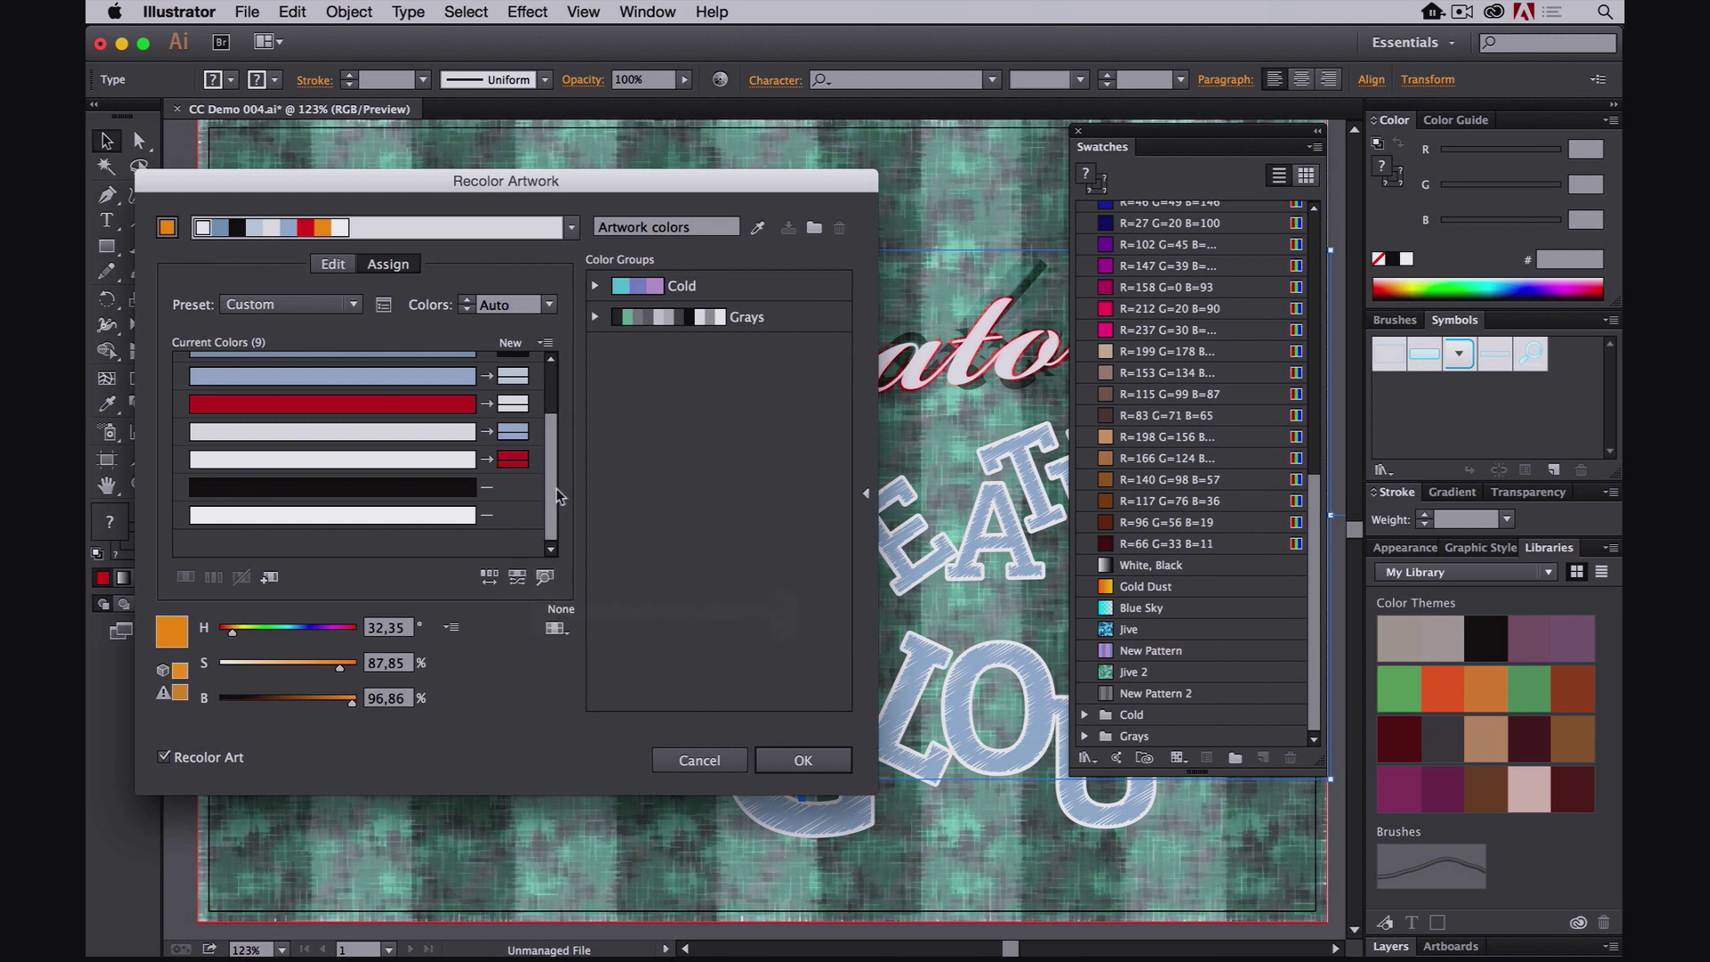
{"action": "left_click_drag", "start_coordinate": [555, 488], "coordinate": [555, 401]}
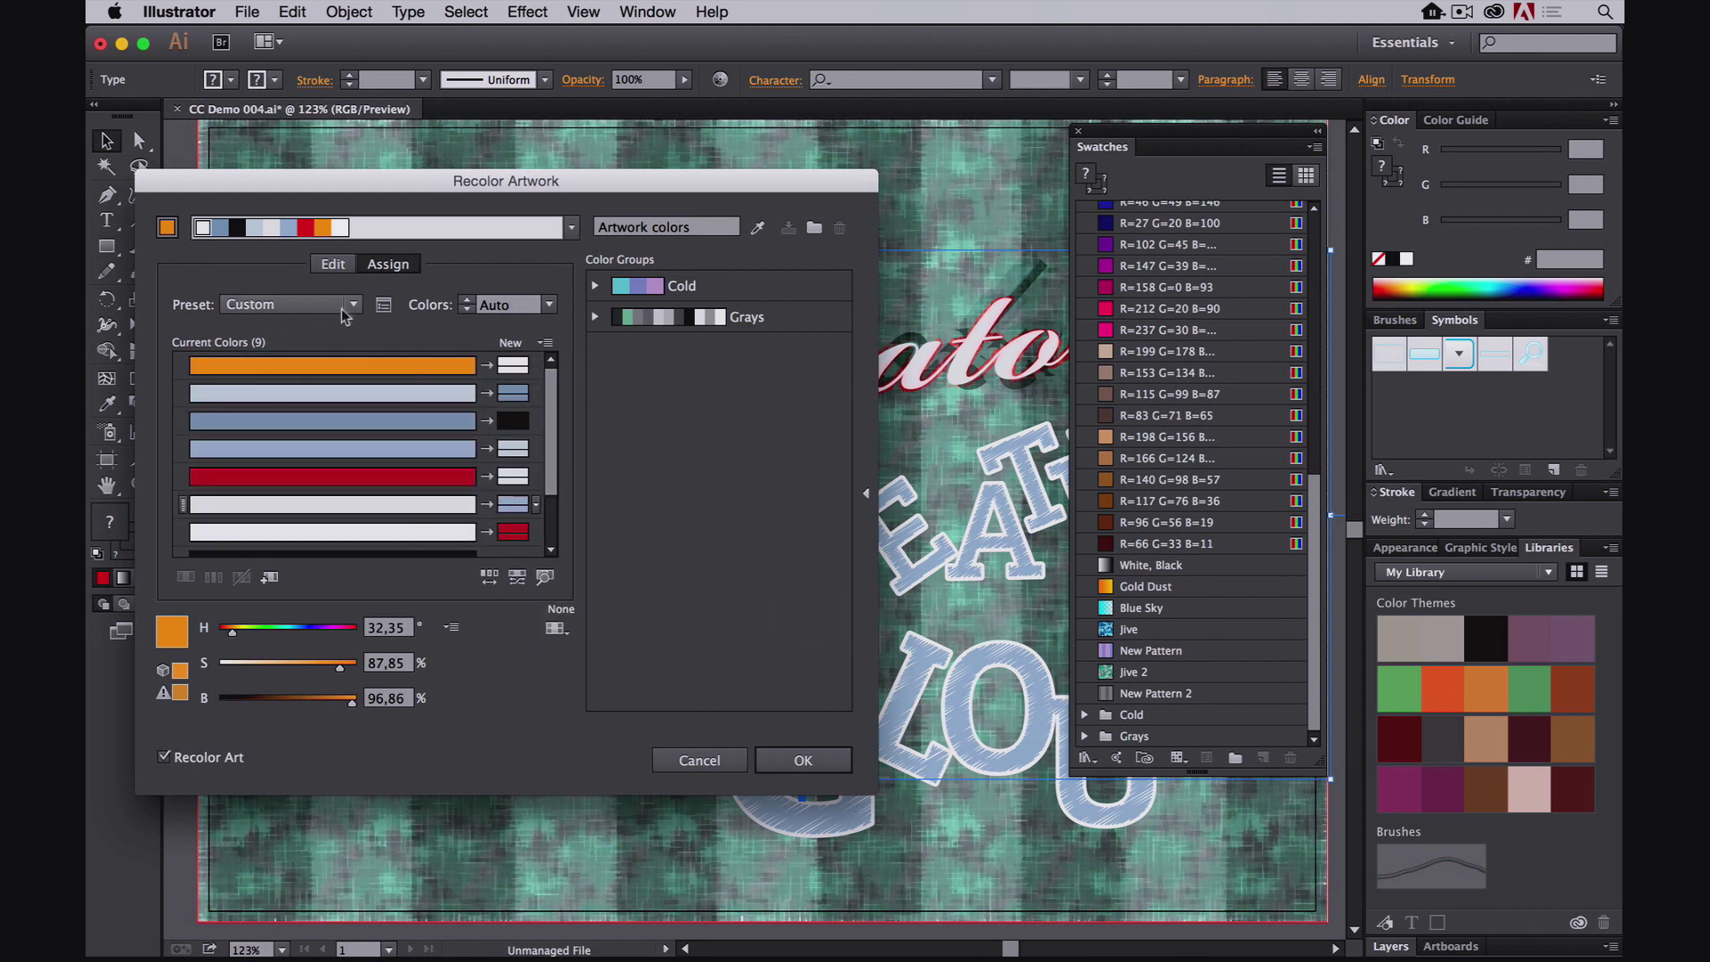
{"action": "left_click", "coordinate": [333, 264]}
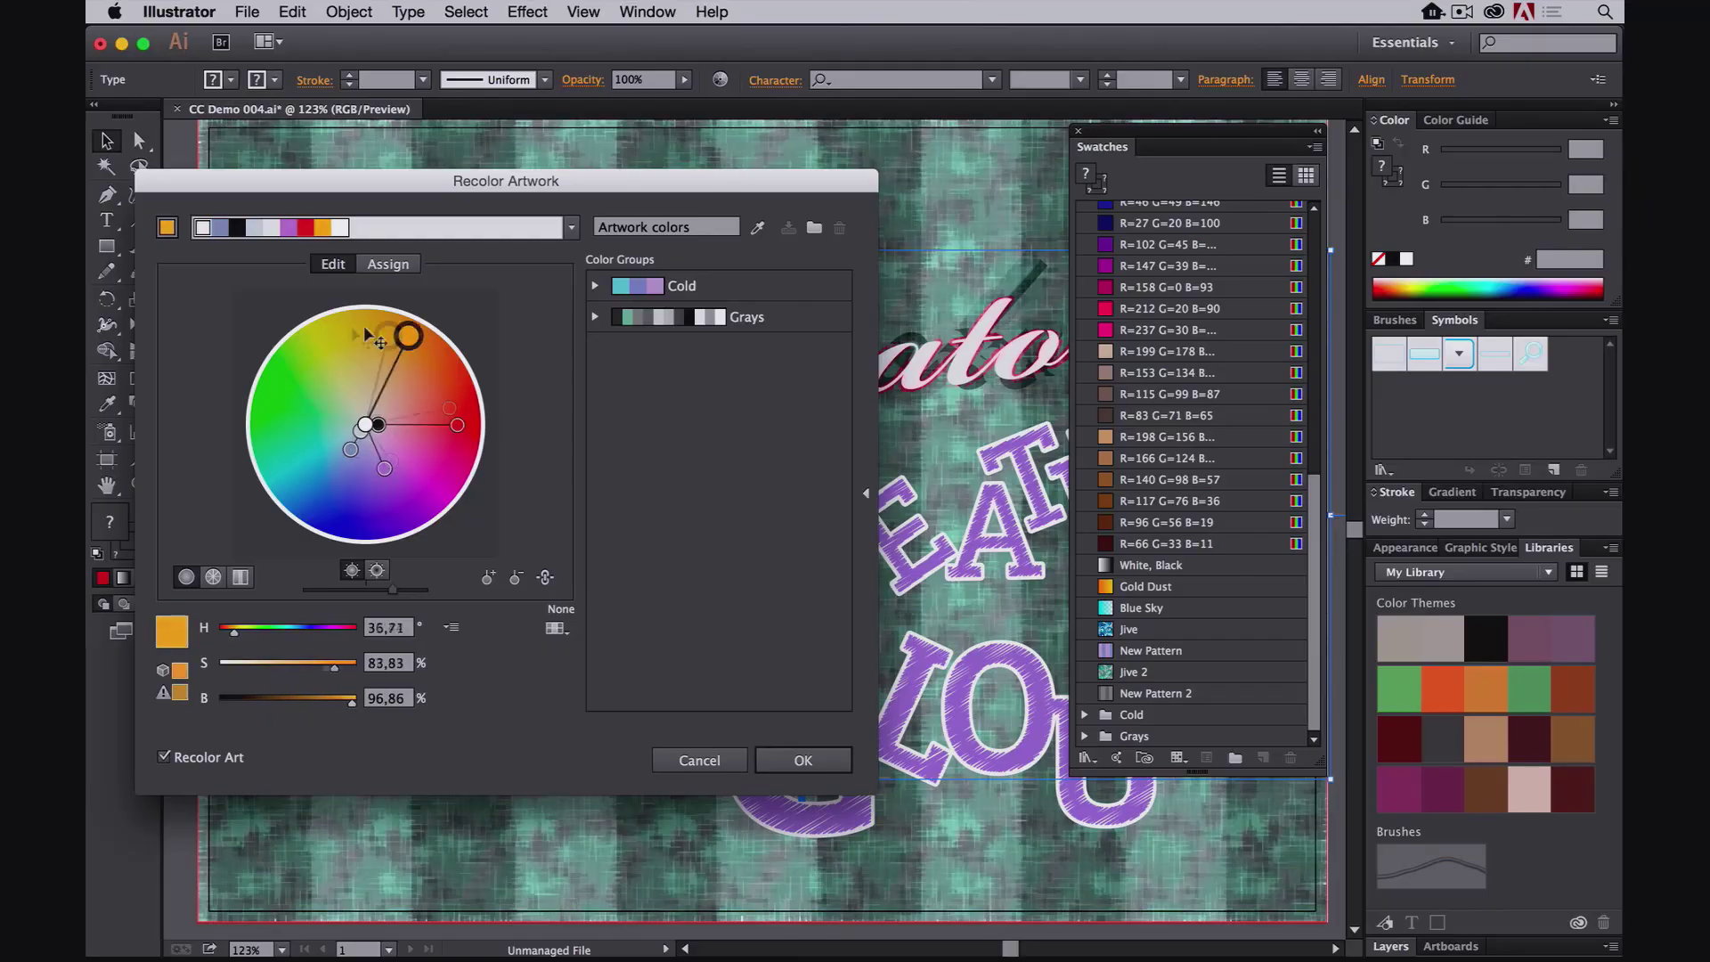
{"action": "left_click_drag", "start_coordinate": [409, 335], "coordinate": [287, 372]}
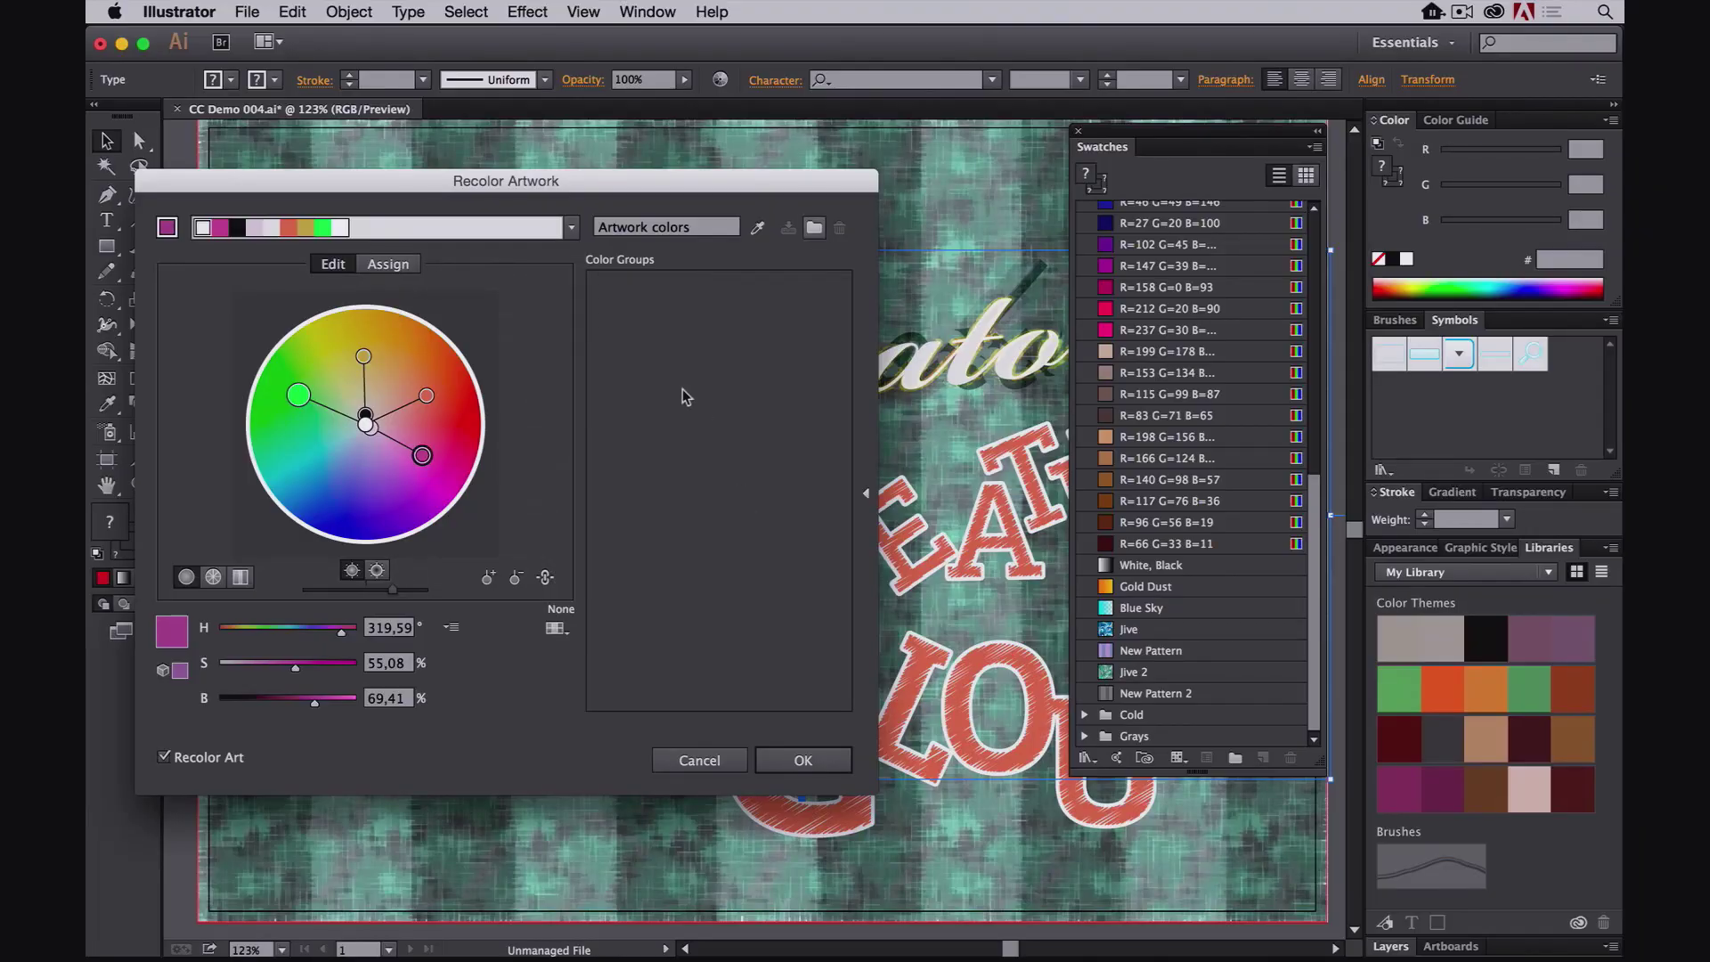
Step: Save the colours as a new group named 'Demo 007 STO', apply, and collapse it in Swatches
{"action": "left_click", "coordinate": [701, 354]}
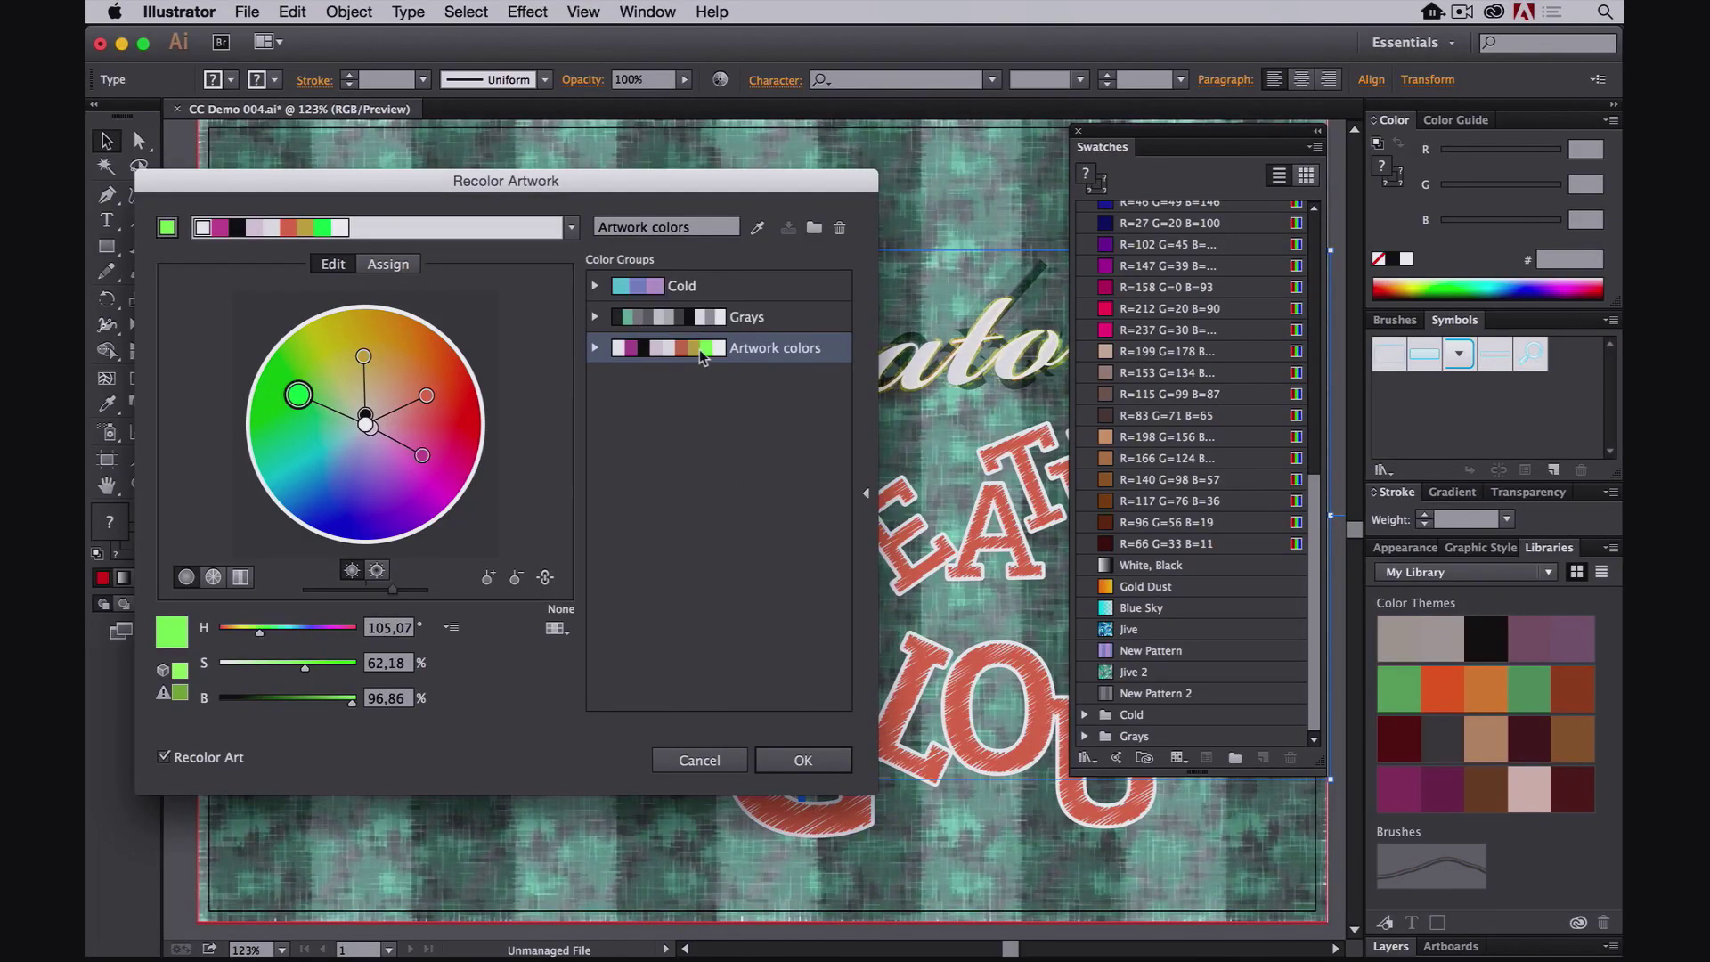
{"action": "double_click", "coordinate": [788, 354]}
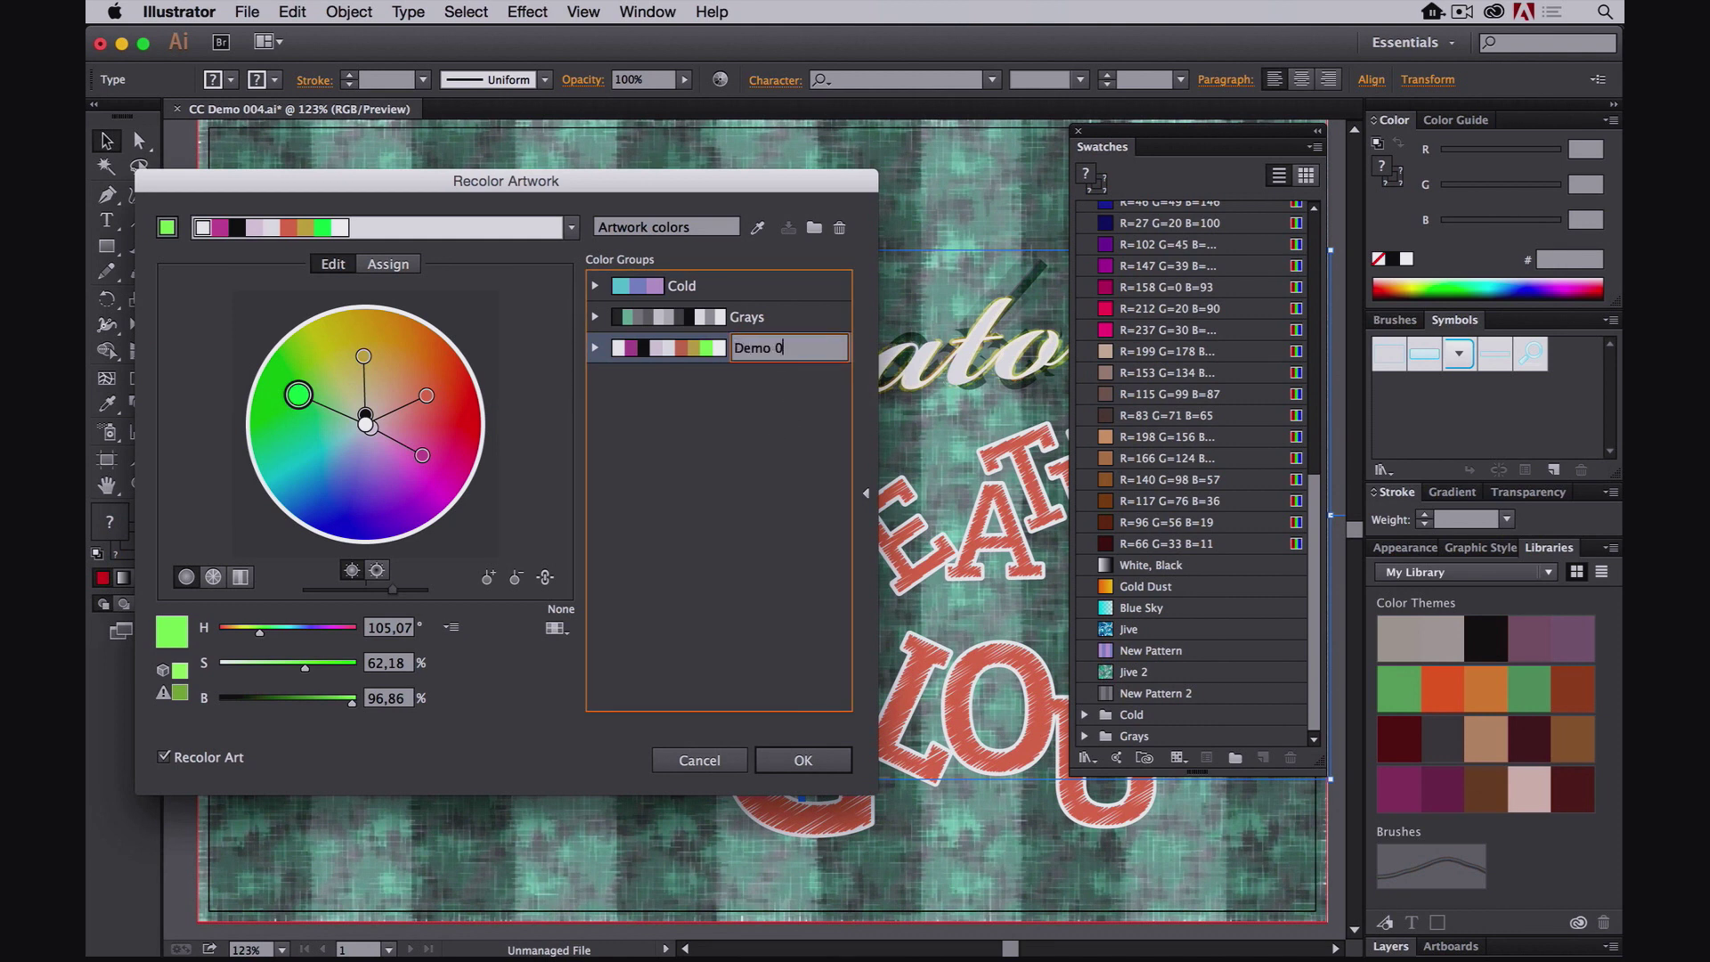
{"action": "type", "text": "Demo 007 ST"}
{"action": "type", "text": "O"}
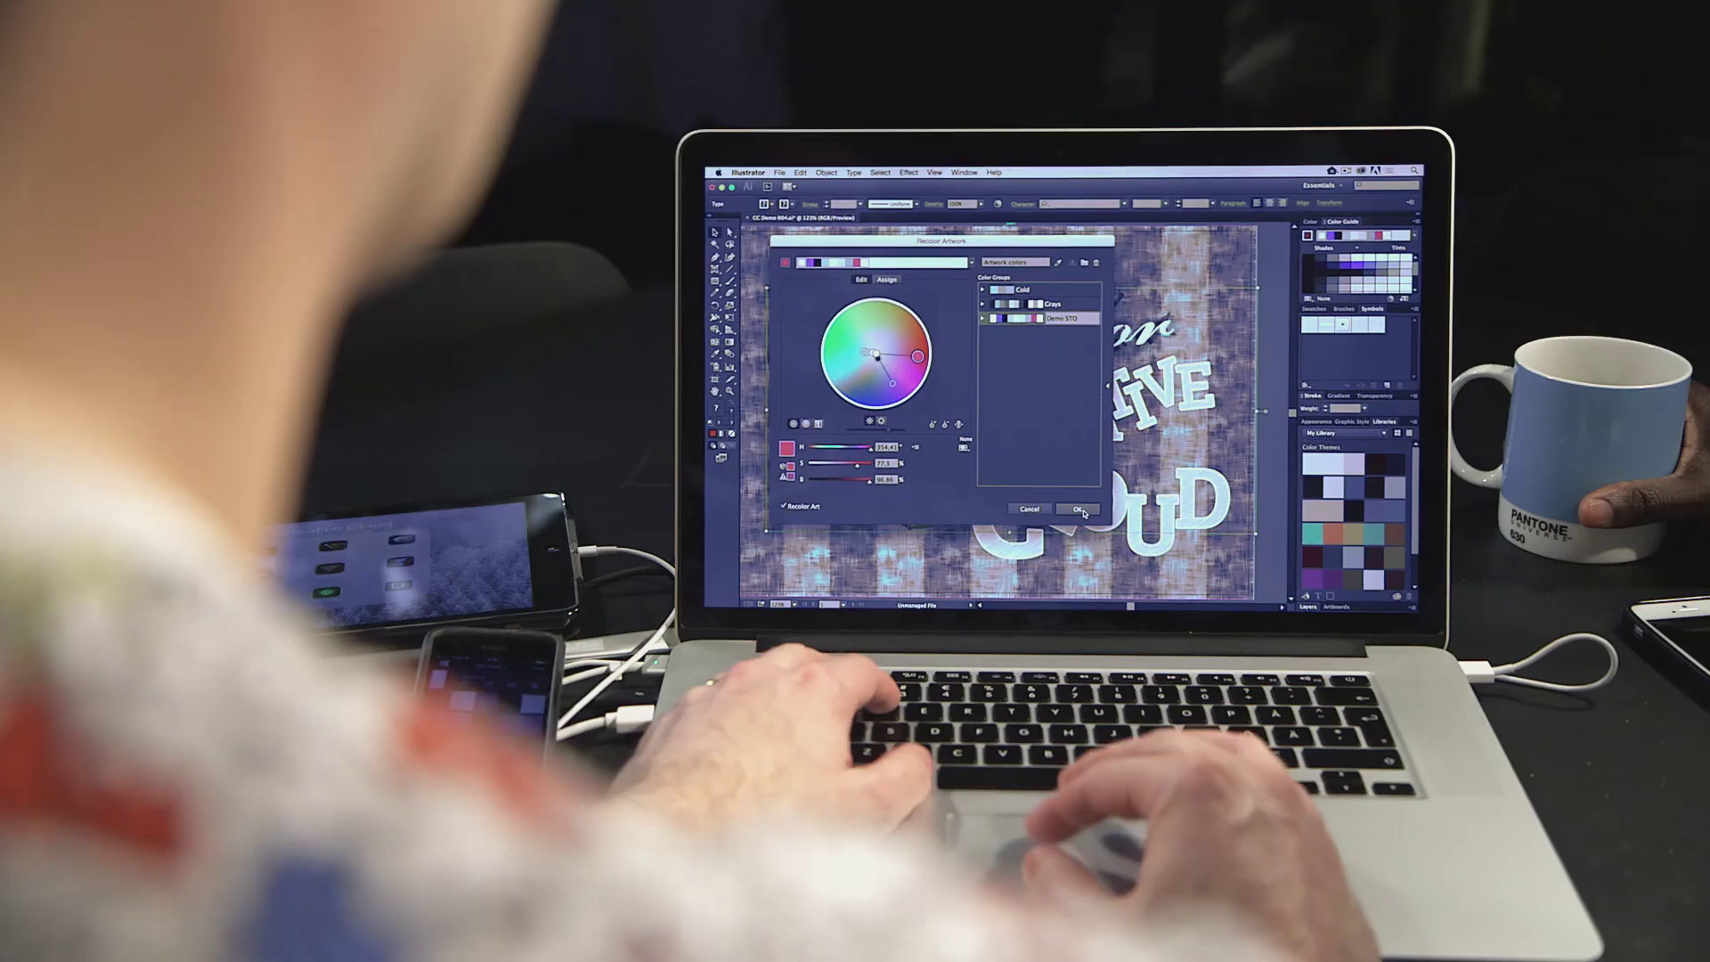
{"action": "left_click", "coordinate": [803, 760]}
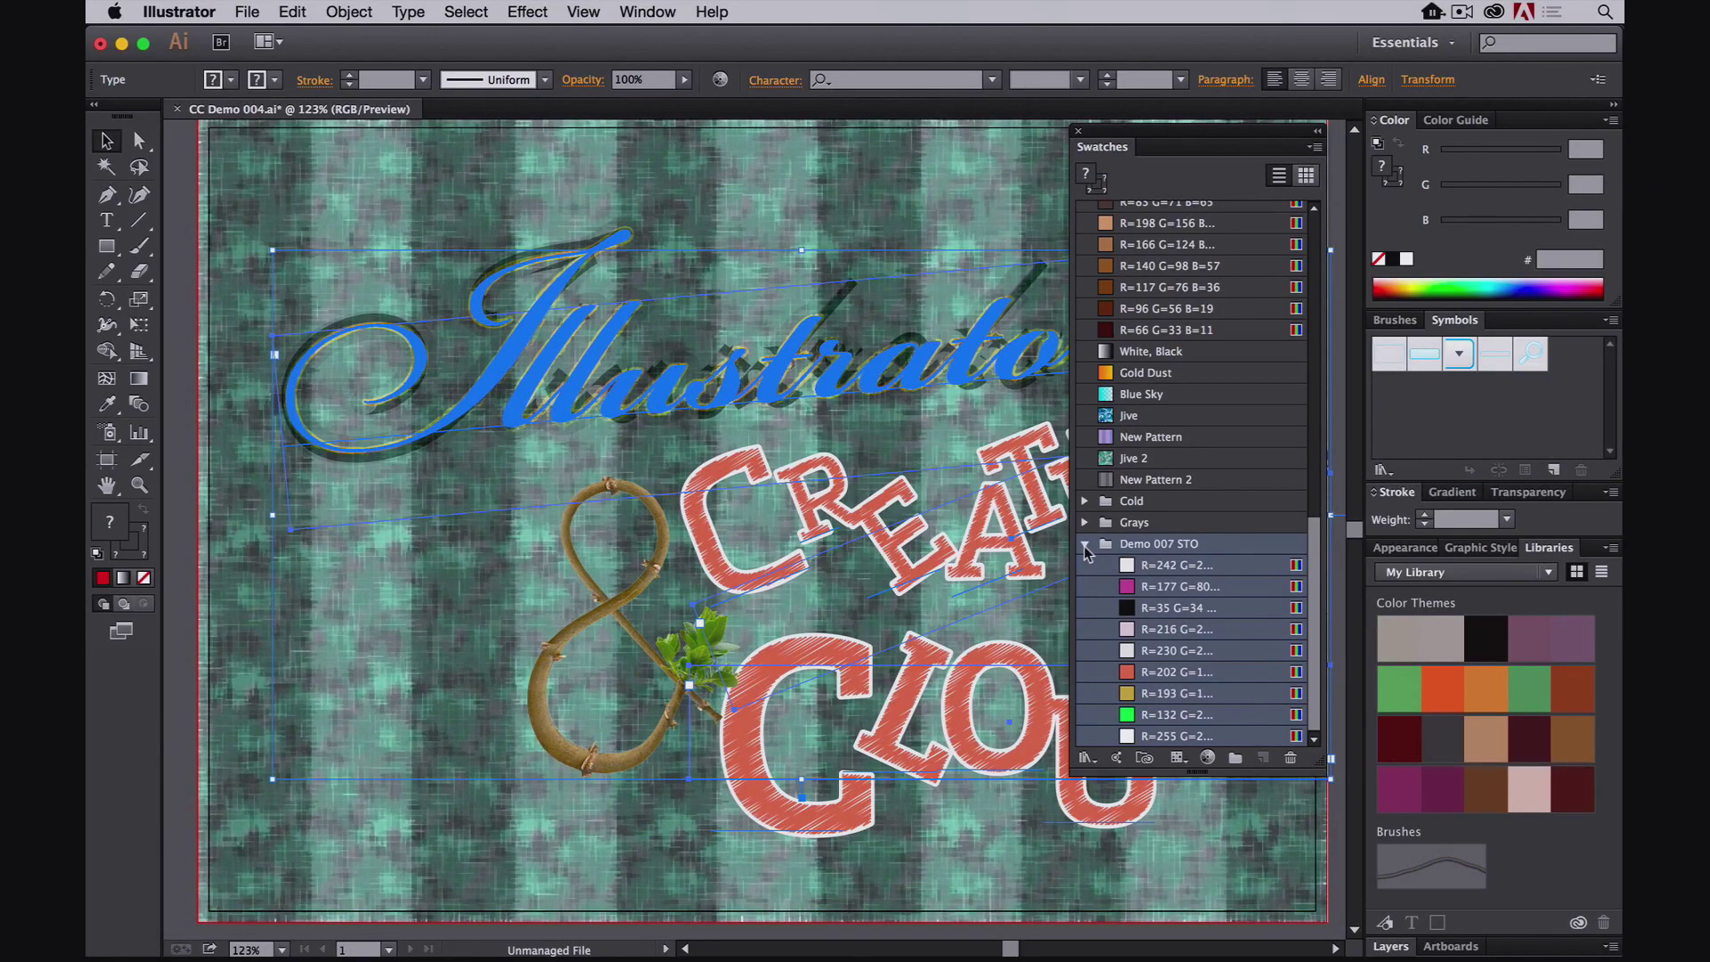
{"action": "left_click", "coordinate": [1084, 545]}
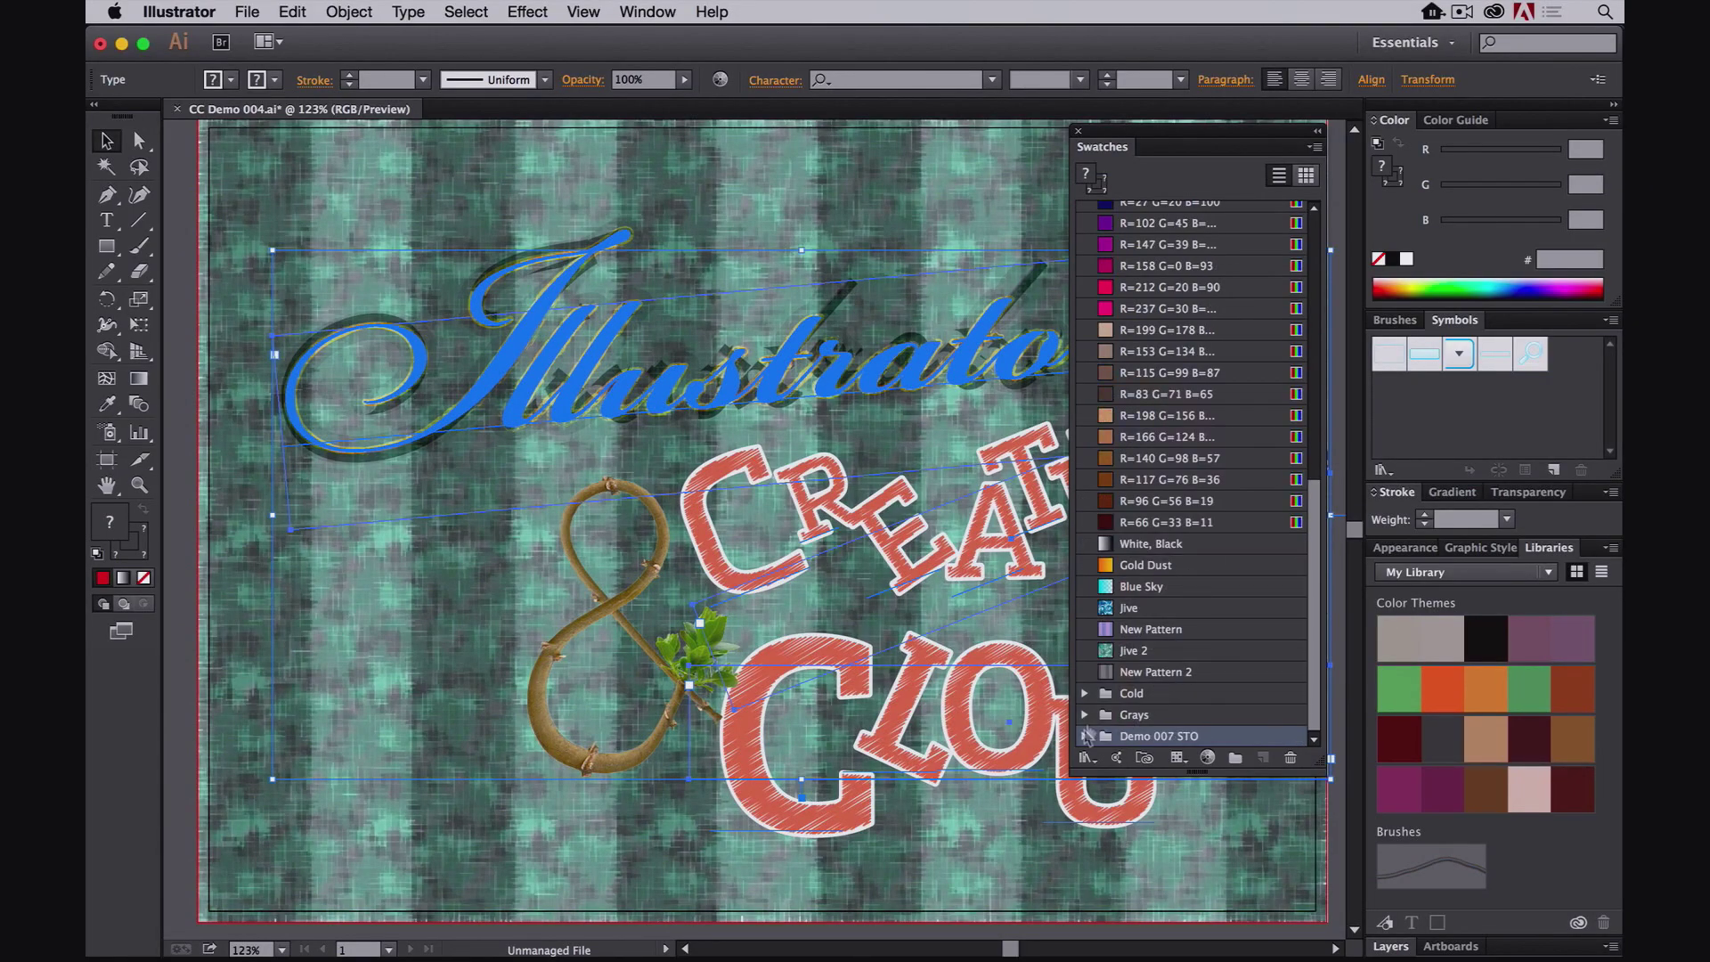
{"action": "scroll", "coordinate": [1298, 651], "scroll_direction": "down", "scroll_amount": 4}
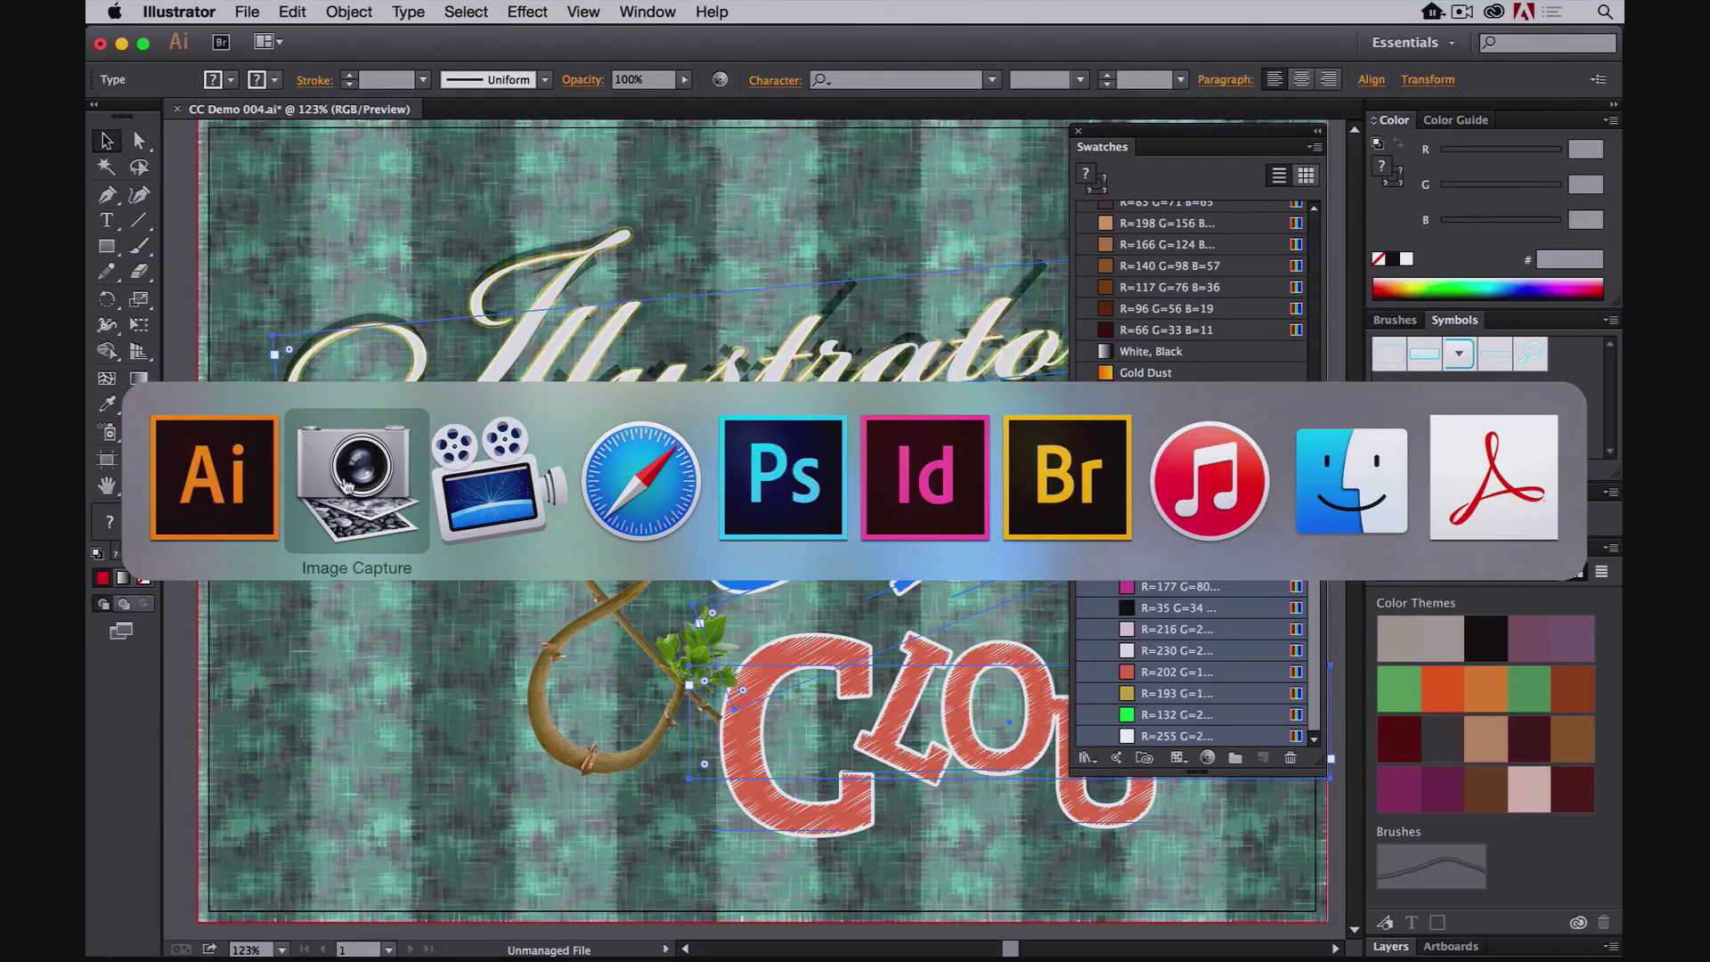
Step: In Adobe Color CC in Safari, start a new theme and rotate the triad harmony
{"action": "key", "text": "super+Tab"}
{"action": "key", "text": "super+Tab"}
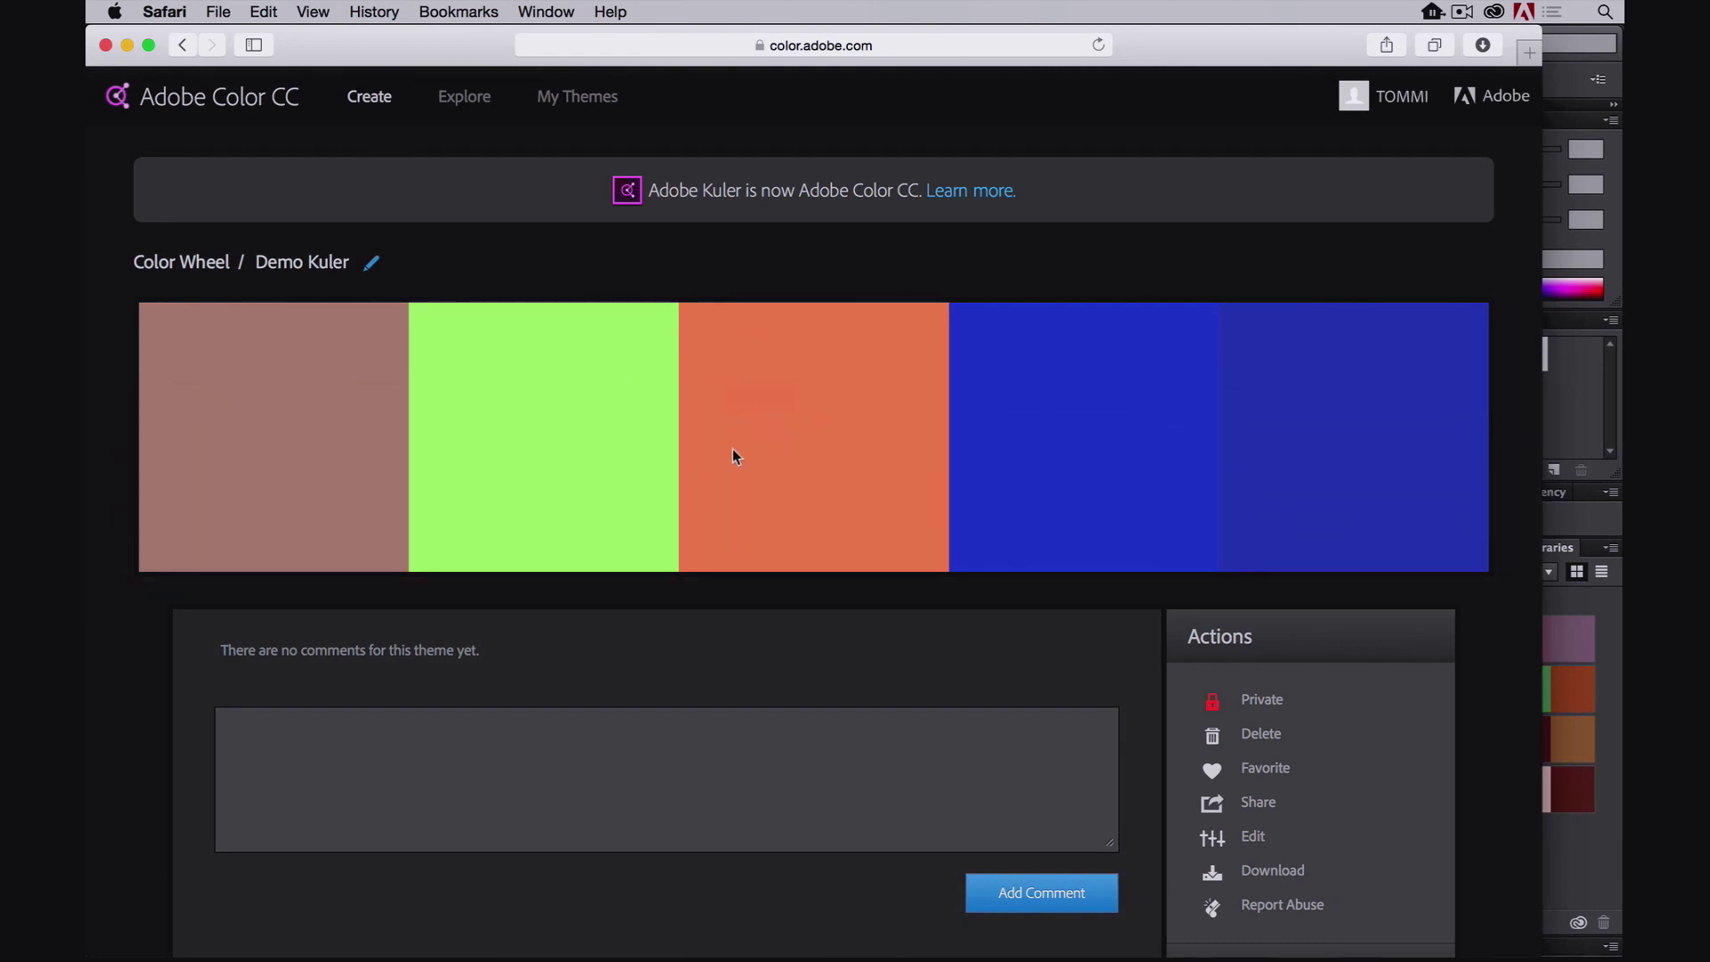
{"action": "left_click", "coordinate": [370, 100]}
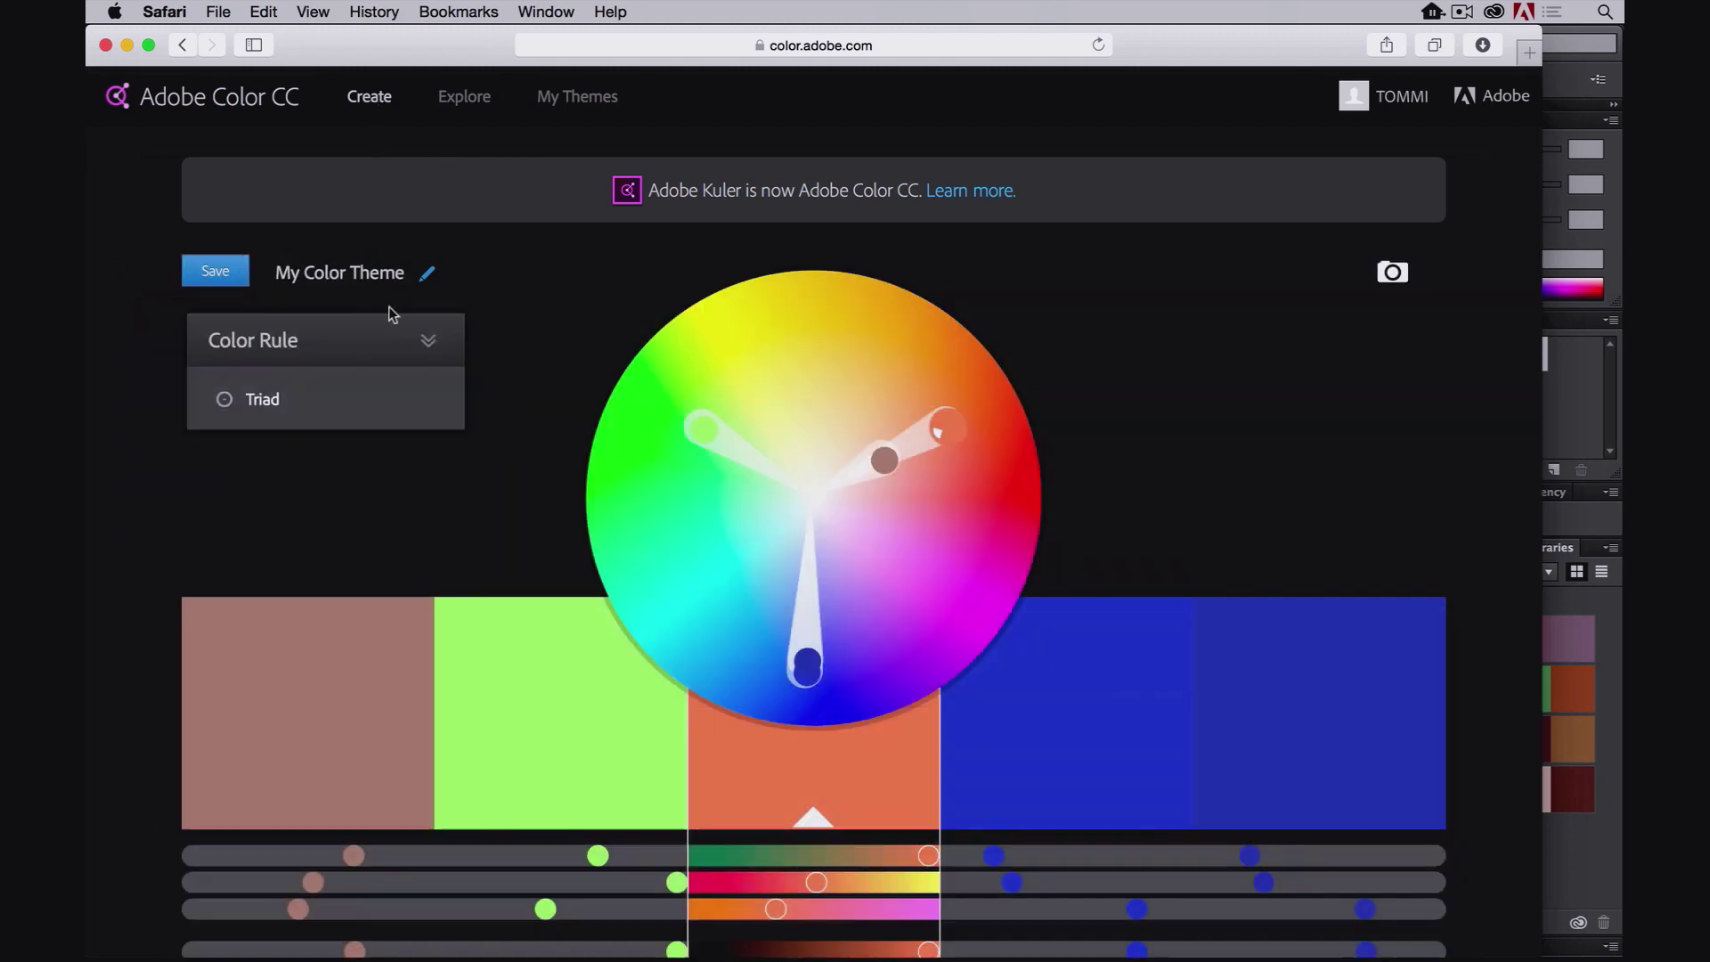
{"action": "left_click", "coordinate": [392, 319]}
{"action": "left_click_drag", "start_coordinate": [882, 454], "coordinate": [914, 412]}
Step: Switch the colour rule to Compound, adjust the wheel colours, and save the theme
{"action": "left_click", "coordinate": [335, 406]}
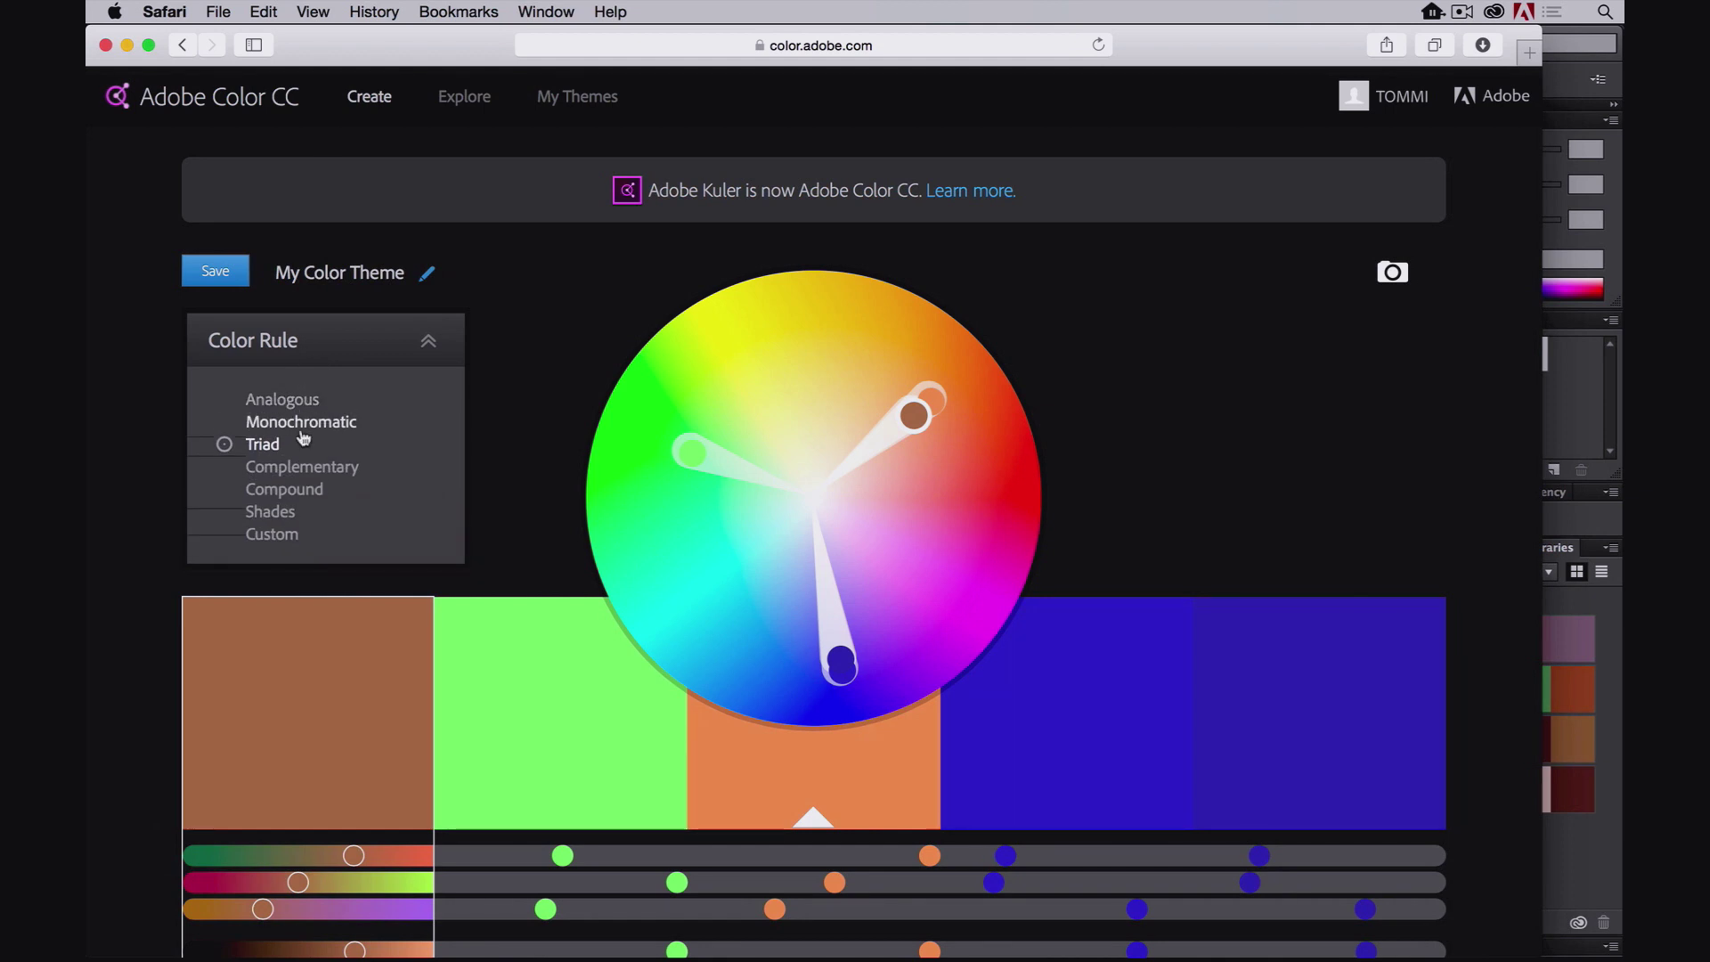
{"action": "left_click", "coordinate": [298, 499]}
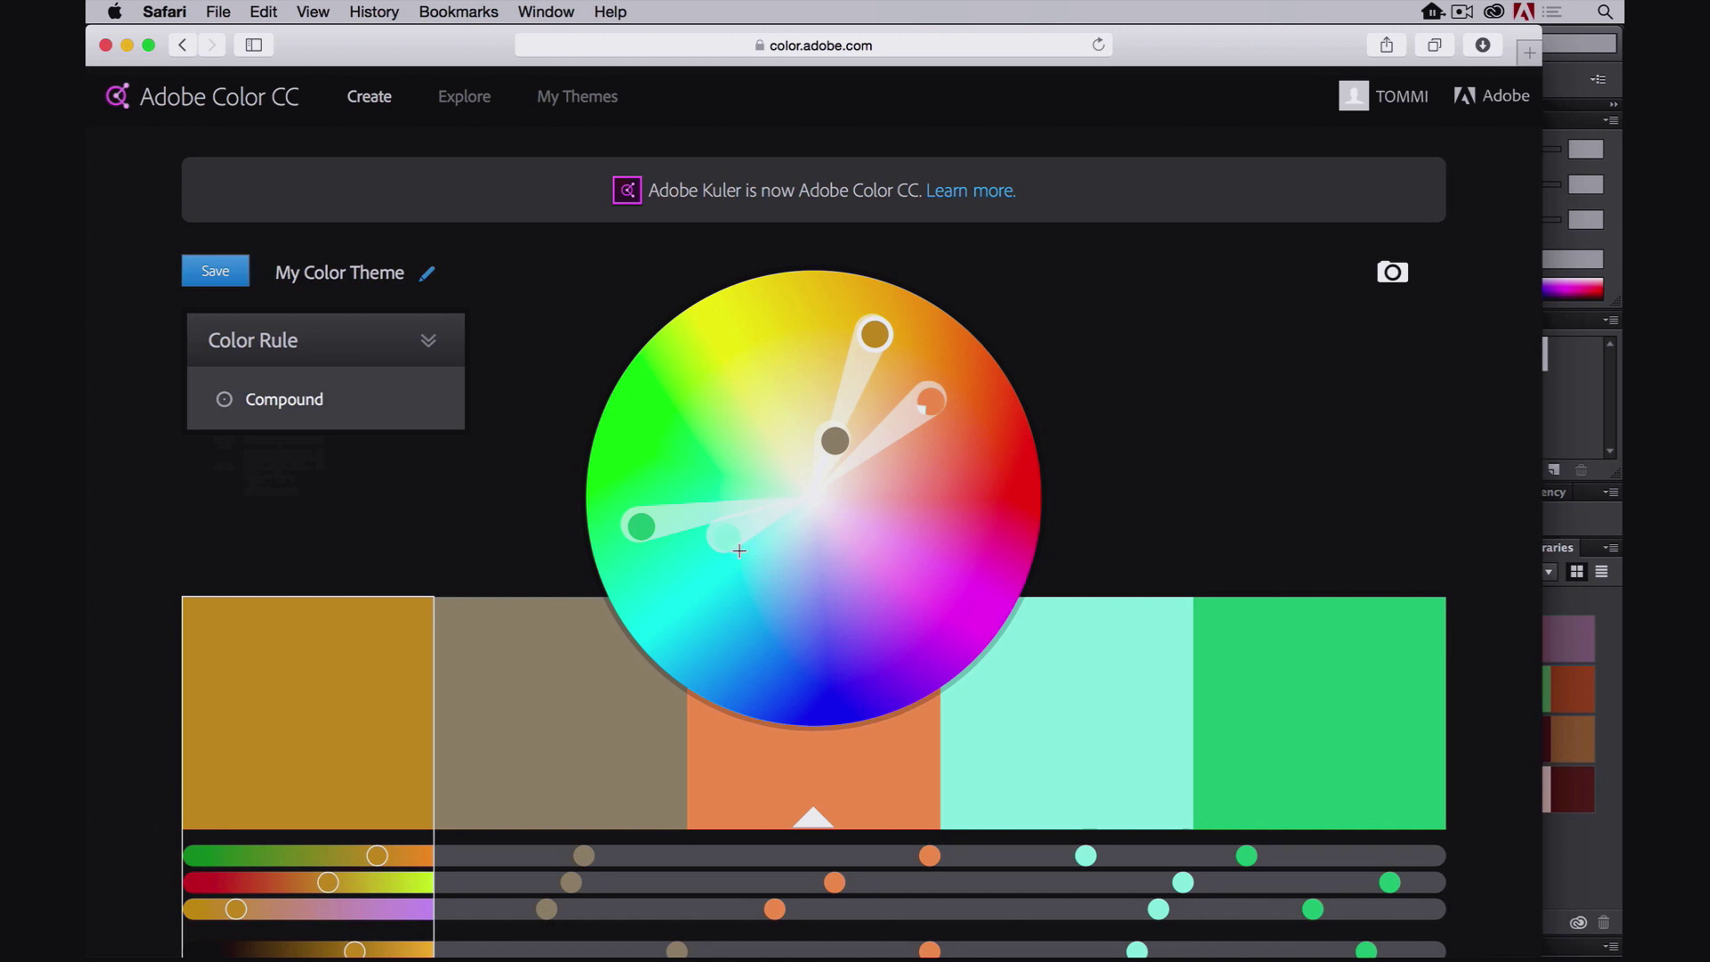
{"action": "left_click_drag", "start_coordinate": [739, 551], "coordinate": [833, 601]}
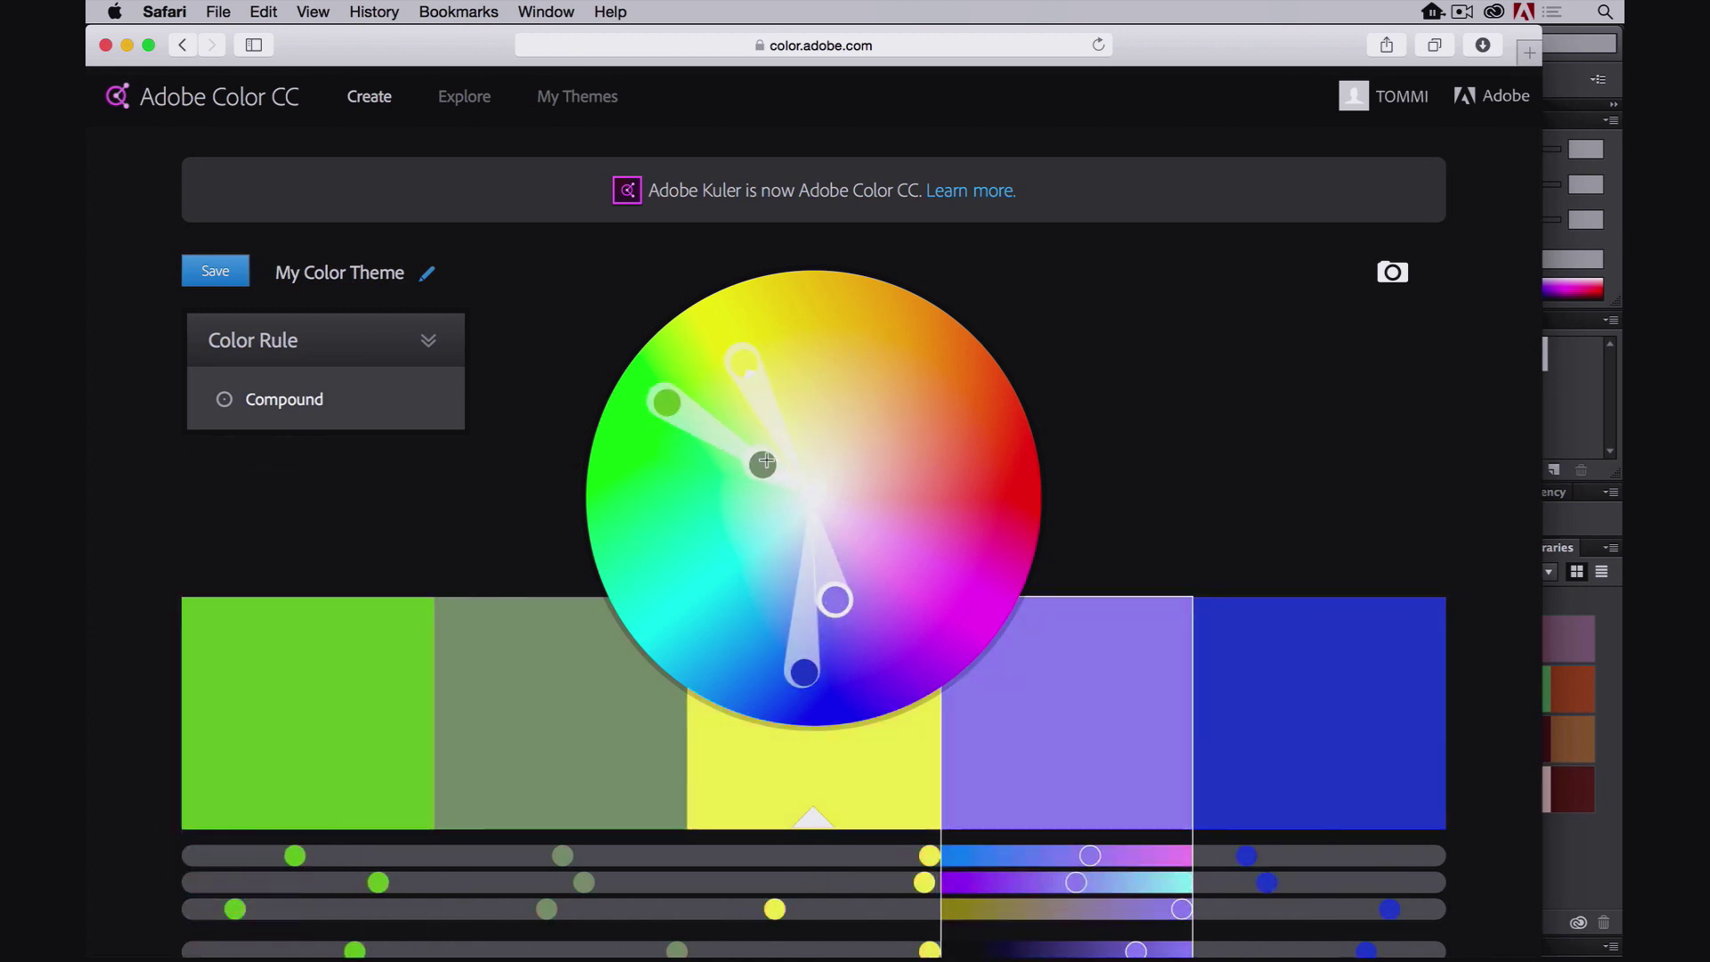
{"action": "left_click_drag", "start_coordinate": [766, 460], "coordinate": [832, 438]}
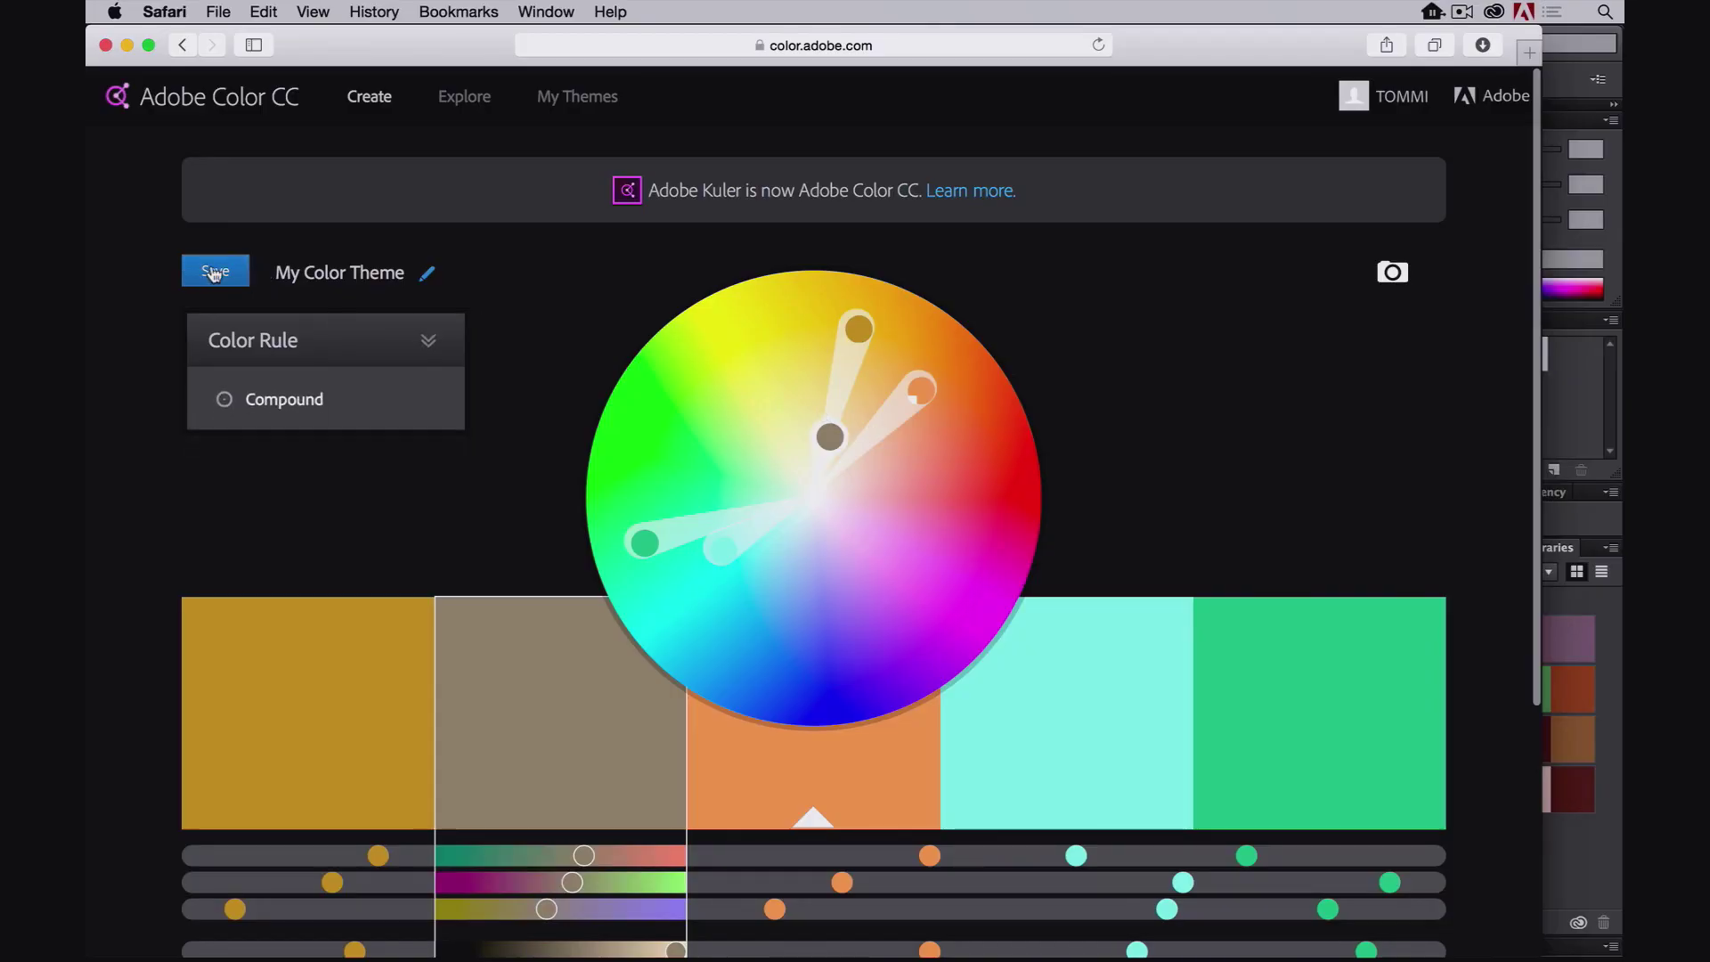
{"action": "left_click", "coordinate": [214, 273]}
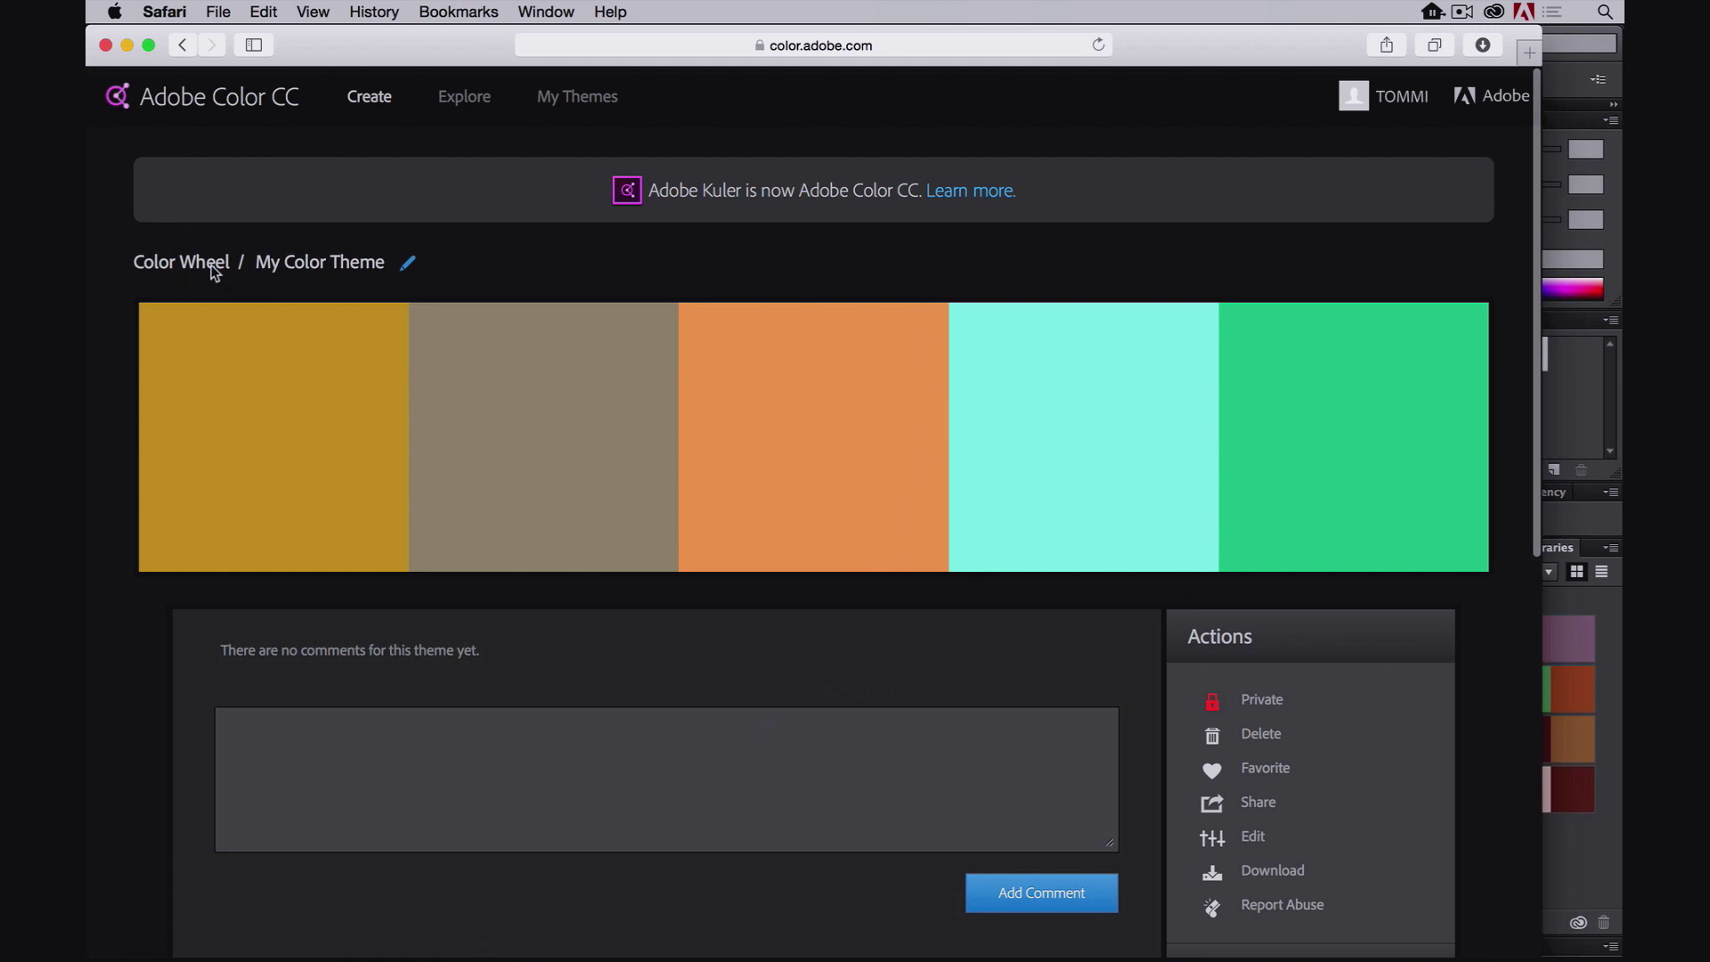